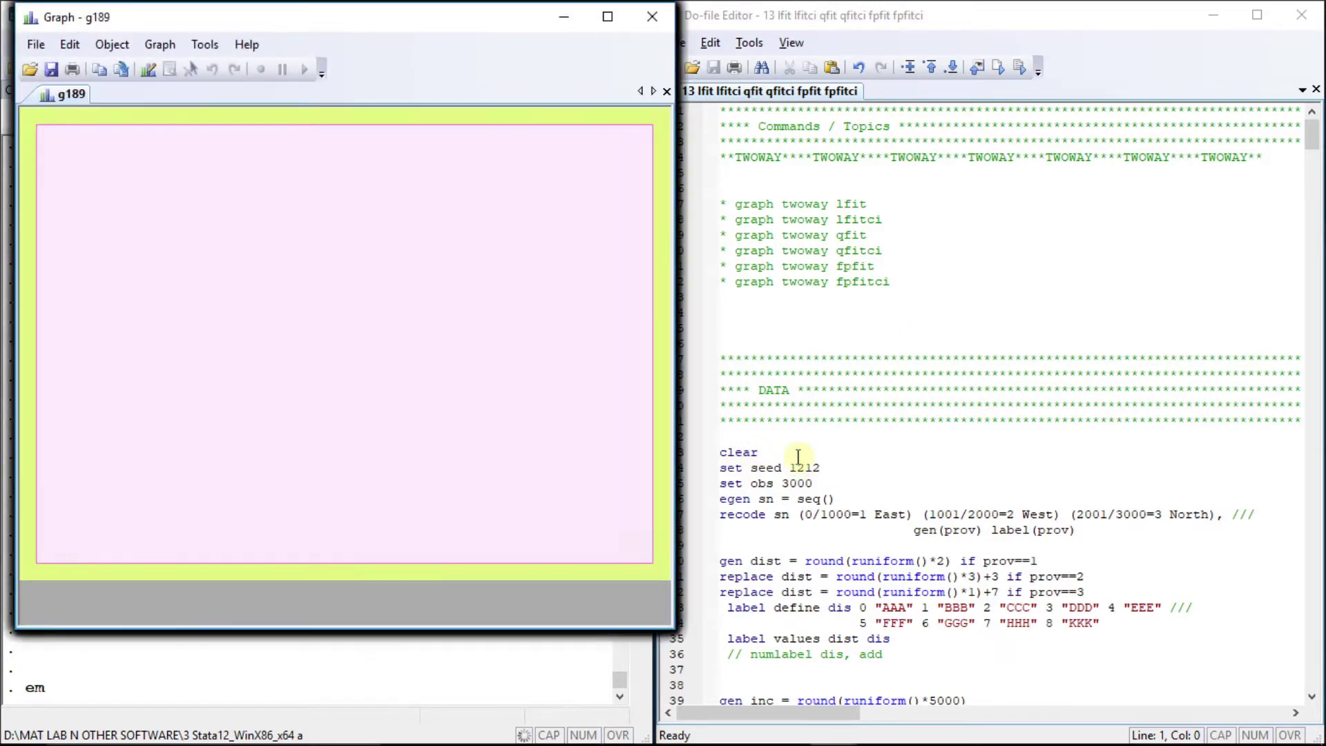
- Close the blank g180 graph and bring the do-file's DATA section beside the Results window
left_click_drag(1315, 138, 1316, 150)
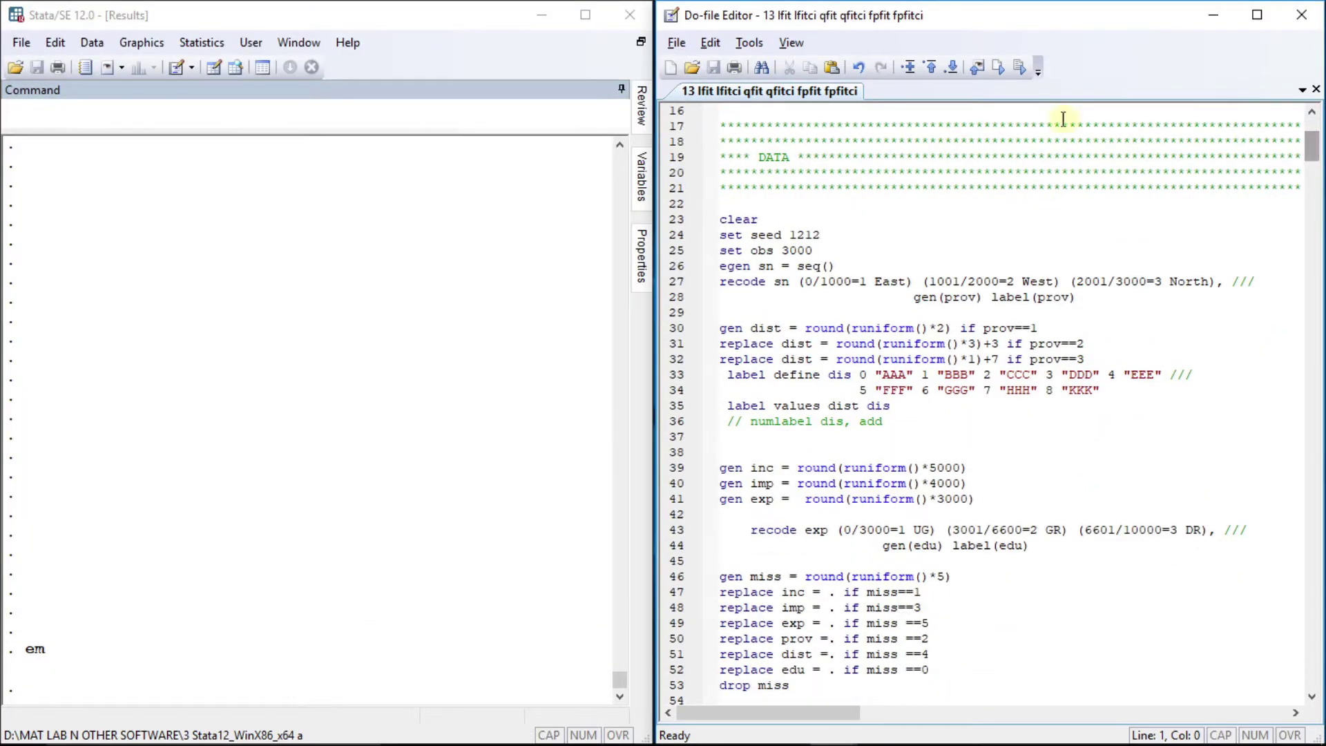
- Run the data-generation code from clear through the gender labels (lines 23–87)
key("shift+Down")
key("shift+Down")
key("shift+Down")
key("shift+Down")
key("shift+Down")
key("shift+Down")
key("shift+Down")
key("shift+Down")
key("shift+Down")
key("shift+Down")
key("shift+Down")
key("shift+Down")
key("shift+Down")
key("shift+Down")
key("shift+Down")
key("shift+Down")
key("shift+Down")
key("shift+Down")
key("shift+Down")
key("shift+Down")
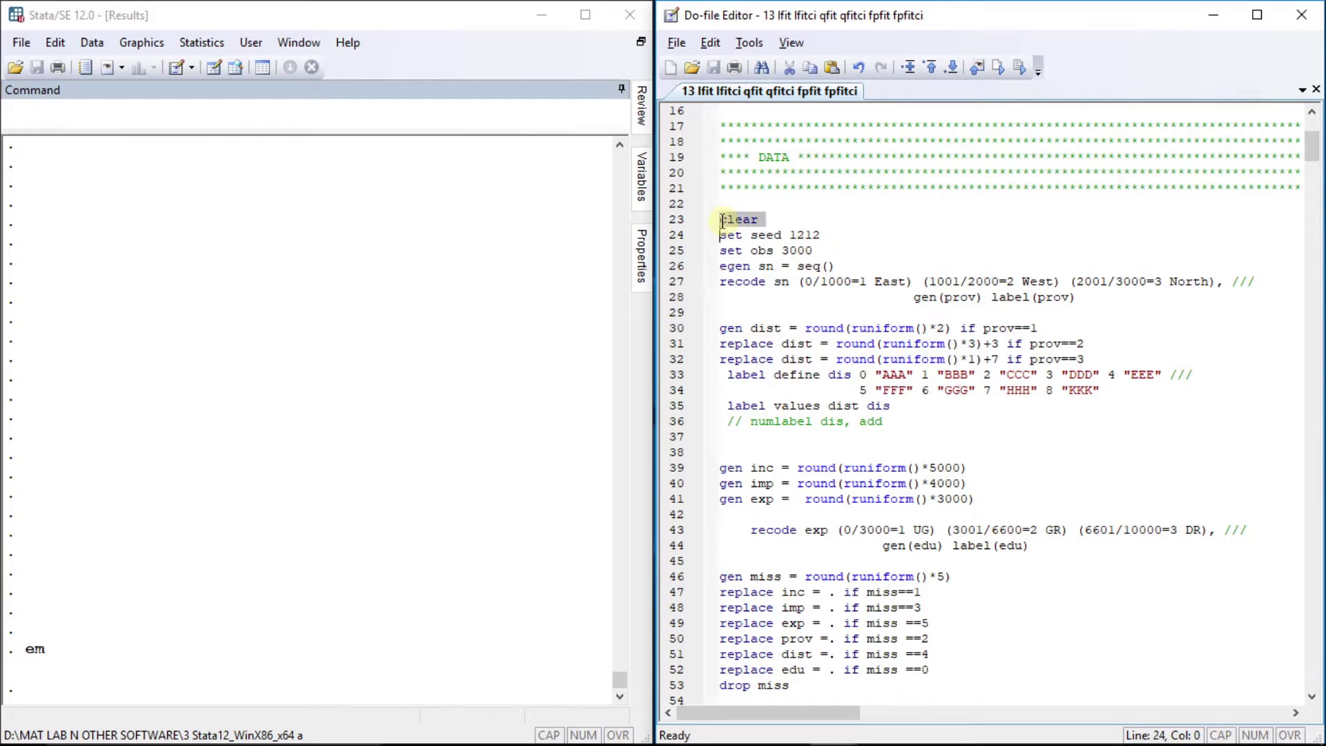
key("shift+Down")
key("shift+Down")
key("shift+Down")
key("shift+Down")
key("shift+Down")
key("shift+Down")
key("shift+Down")
key("shift+Down")
key("shift+Down")
key("shift+Down")
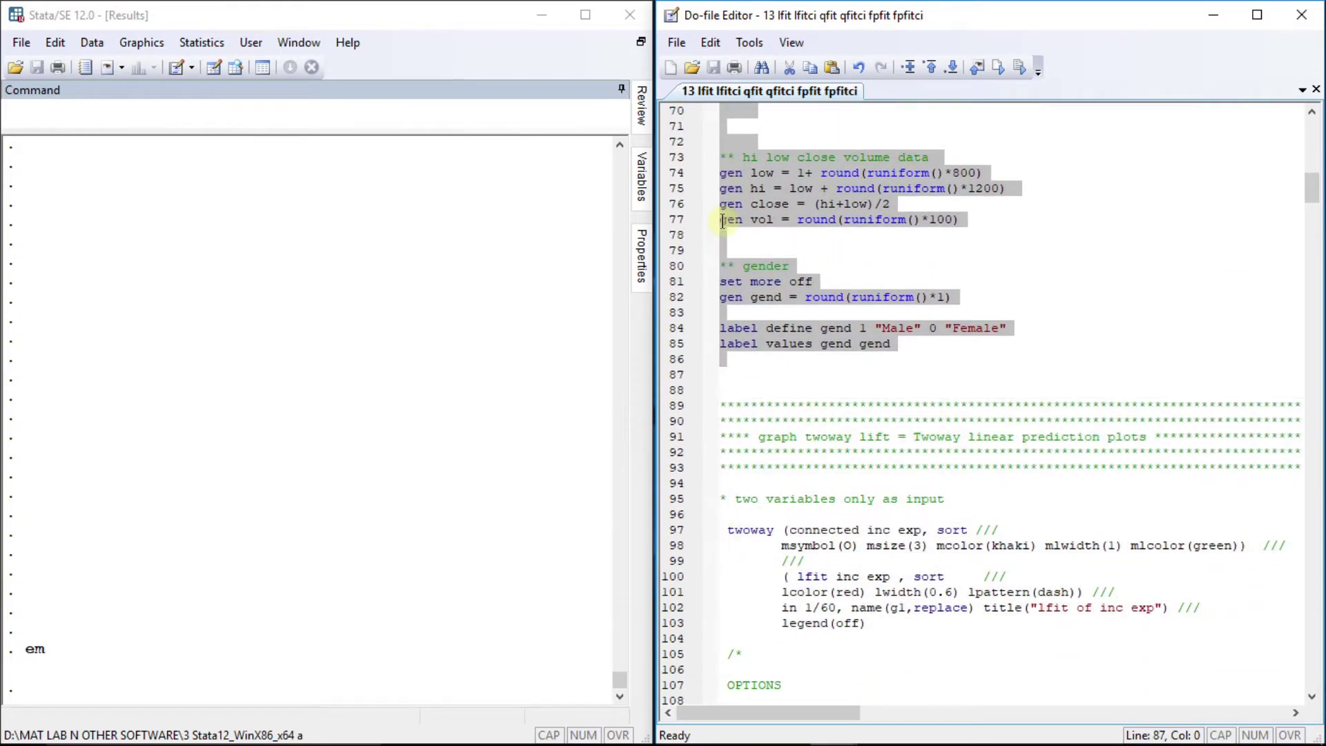
key("Down")
key("Down")
key("Down")
key("Down")
key("Down")
key("Down")
key("Down")
key("Down")
key("Down")
key("Down")
key("Down")
key("Down")
key("Down")
key("Down")
key("Down")
key("Down")
key("Down")
key("Down")
key("Down")
key("Down")
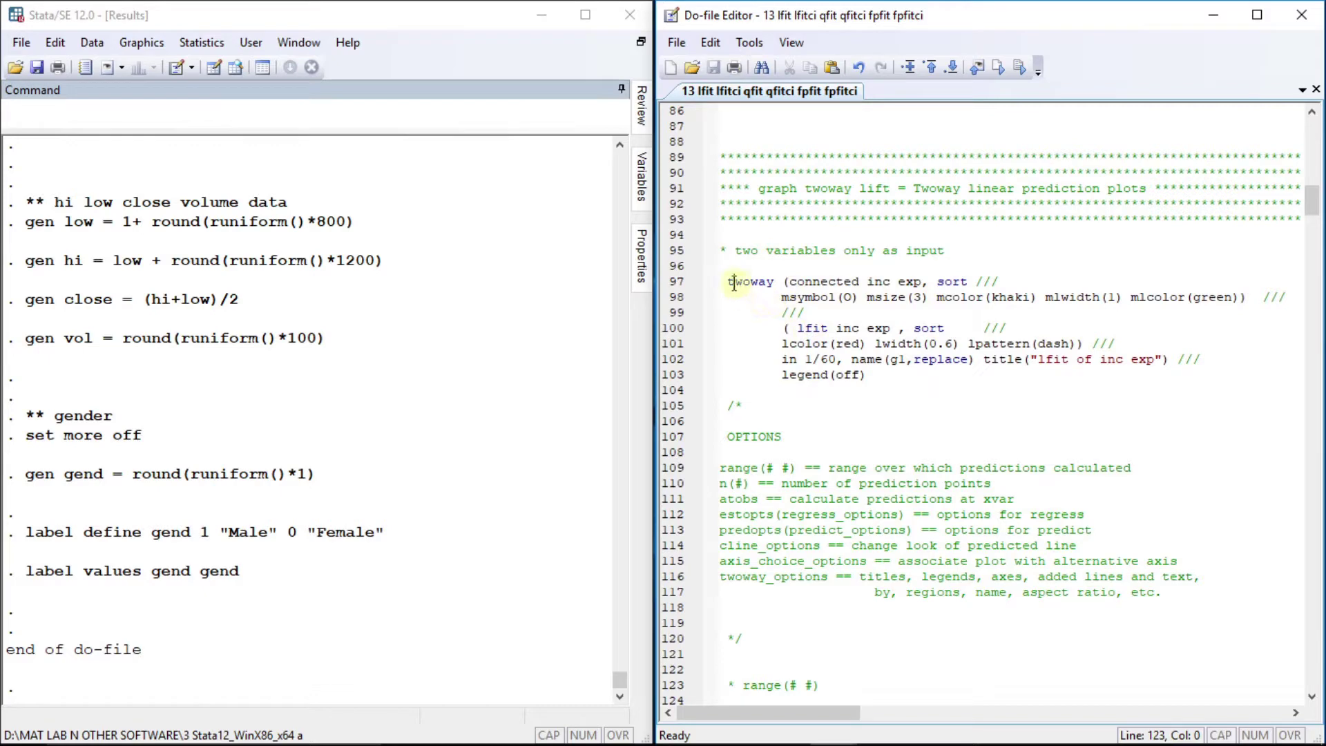
- Run the lines 97–104 twoway command, overlaying a red dashed lfit on connected inc–exp points
key("shift+Down")
key("shift+Down")
key("shift+Down")
key("shift+Down")
key("shift+Down")
key("shift+Down")
key("shift+Down")
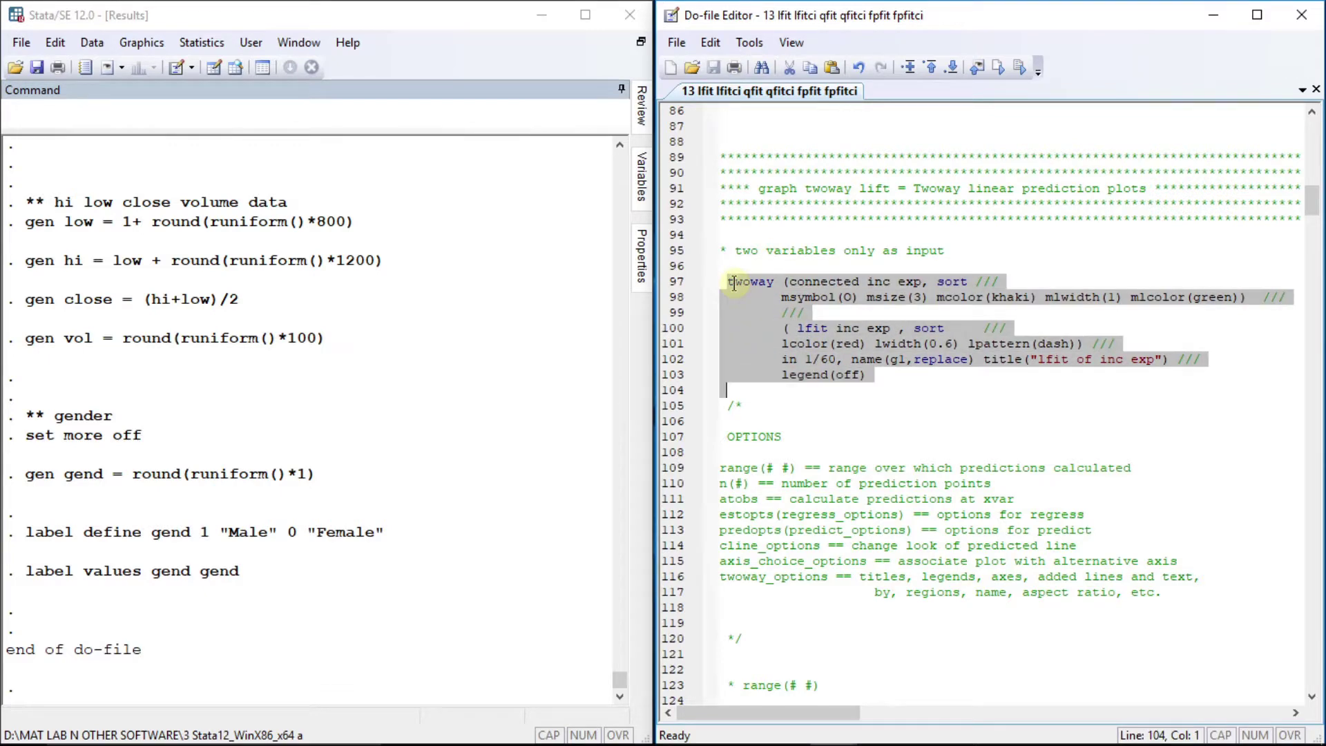
key("ctrl+d")
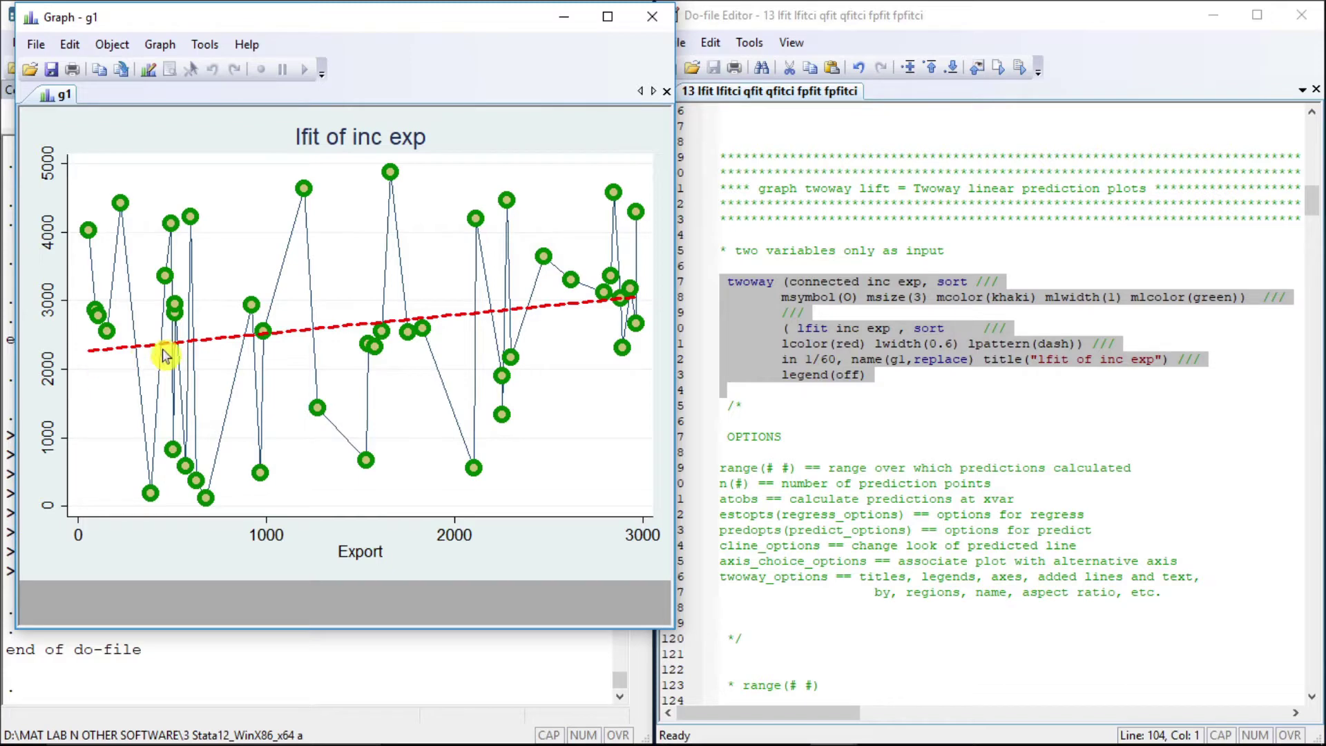
left_click_drag(1313, 205, 1318, 217)
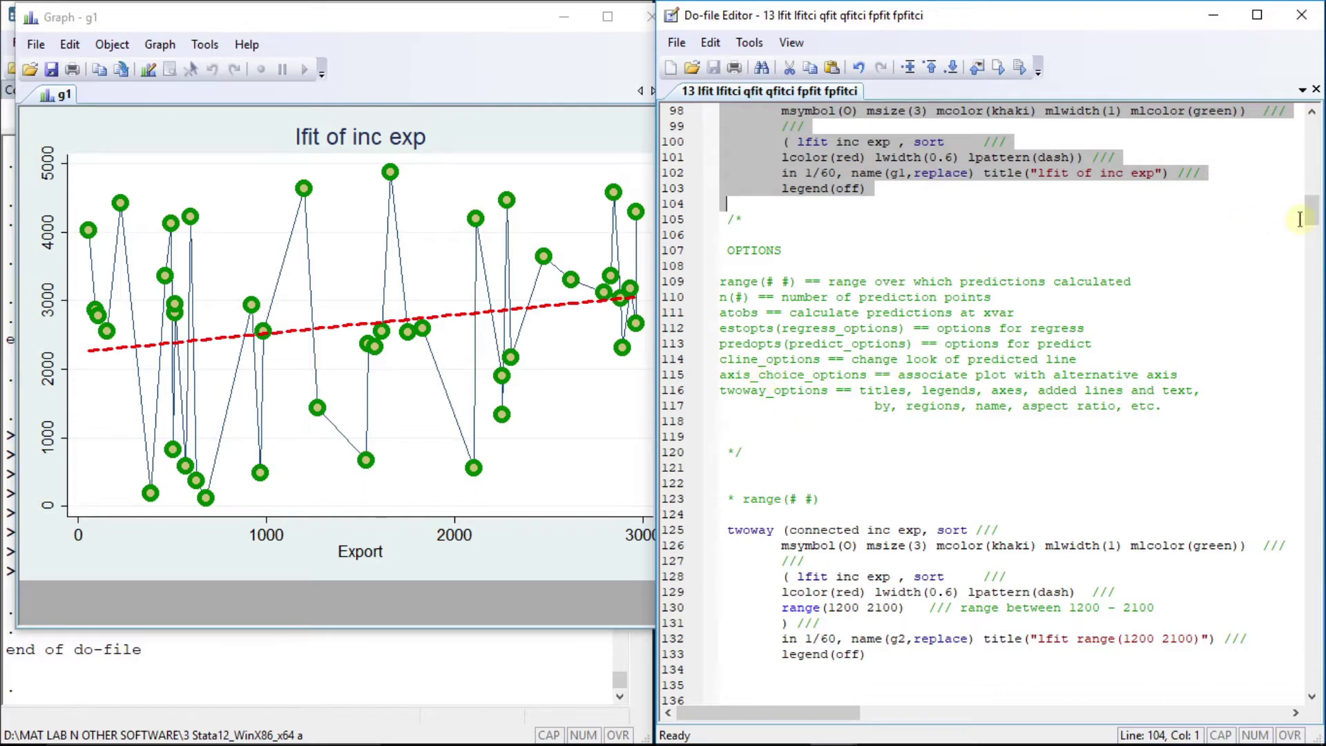
scroll(1318, 222, "down", 8)
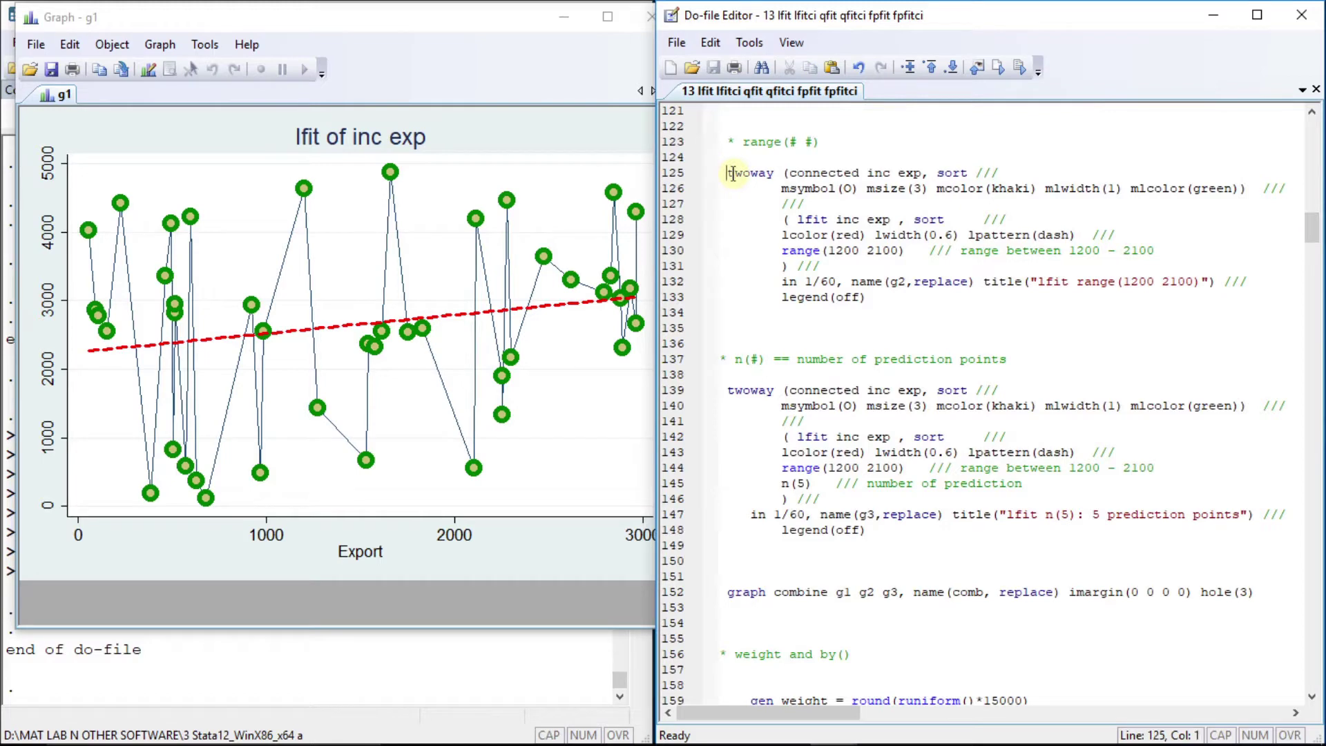
- Plot the lfit with range(1200 2100) so the fit covers exports 1200–2100 only
key("shift+Down")
key("shift+Down")
key("shift+Down")
key("shift+Down")
key("shift+Down")
key("shift+Down")
key("shift+Down")
key("shift+Down")
key("shift+Down")
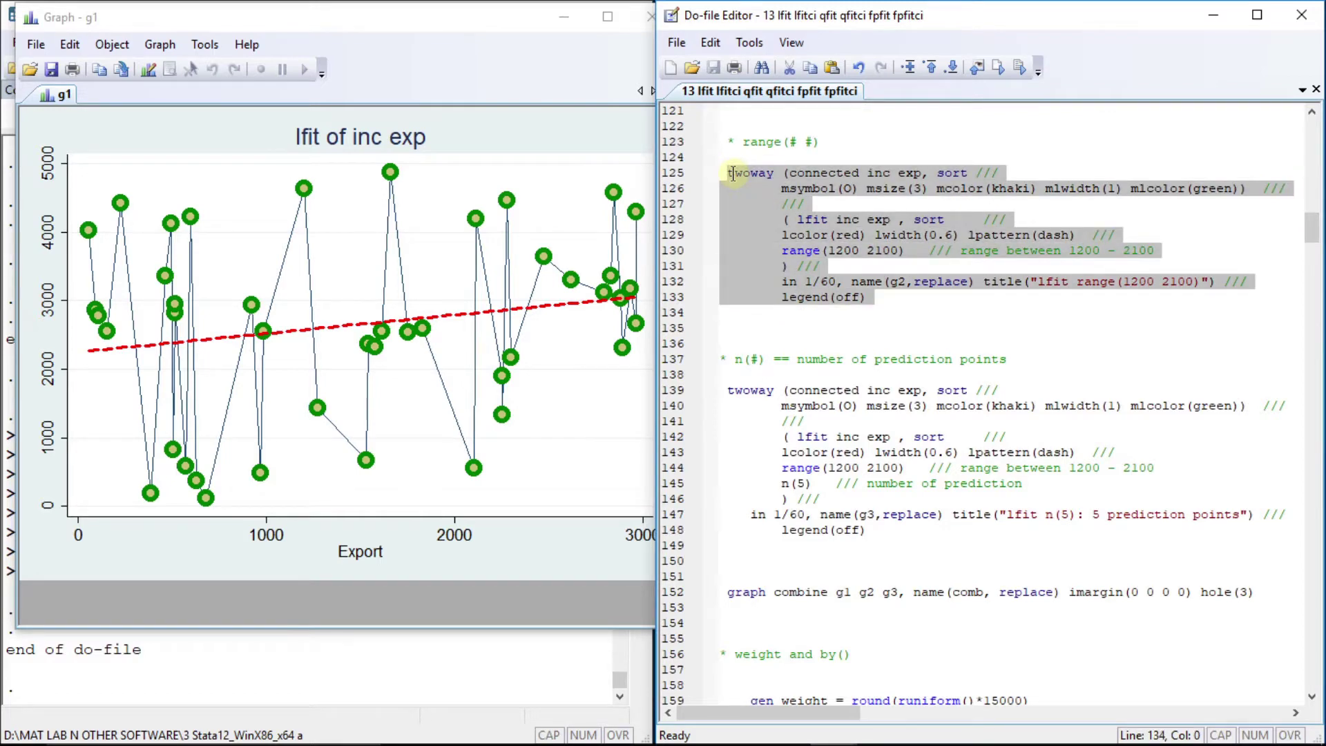
key("shift+Left")
key("ctrl+d")
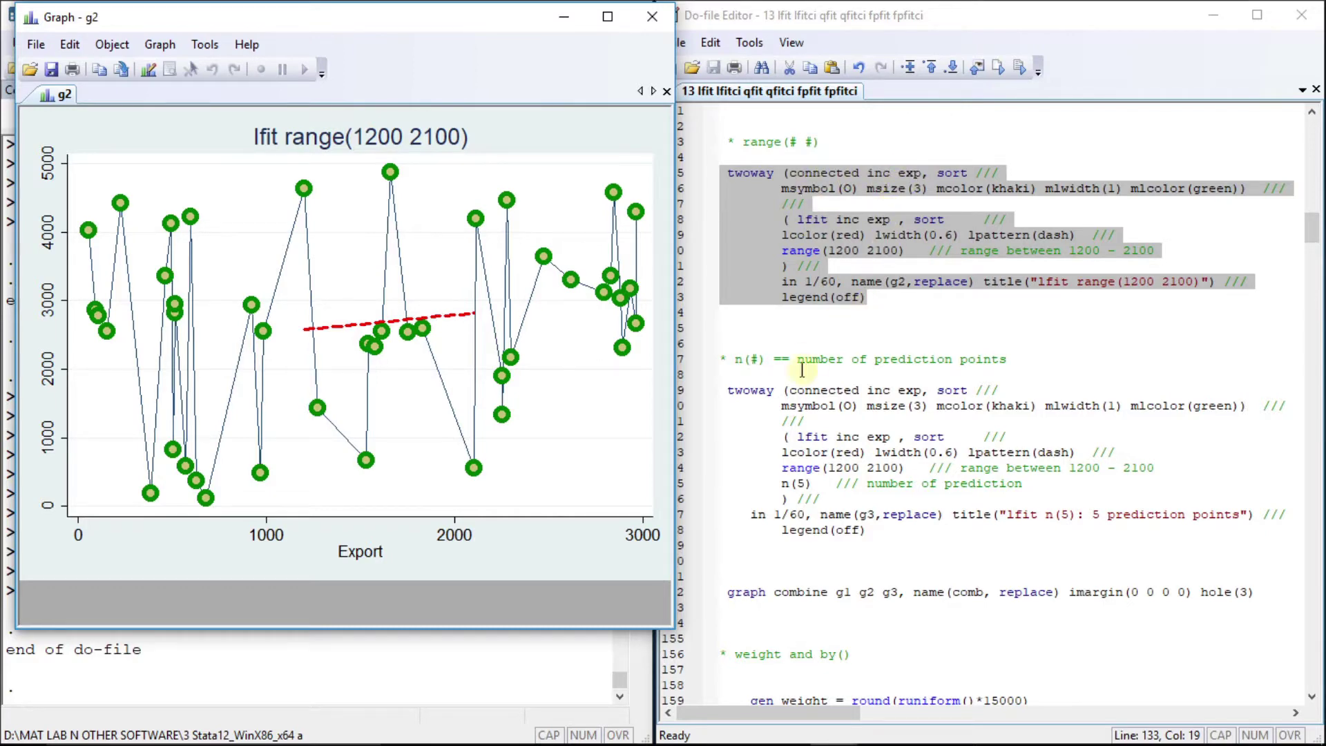
- Plot the lfit with n(5) prediction points as graph g3
left_click(732, 396)
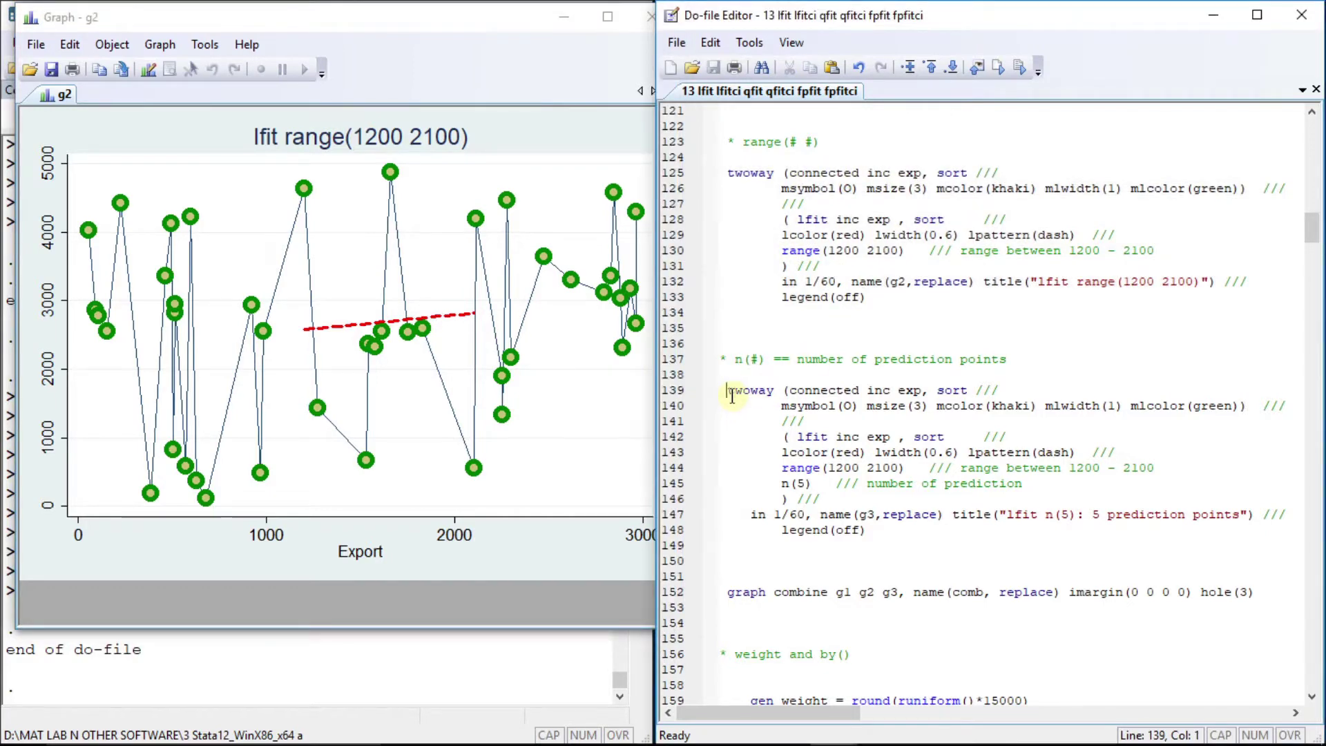
key("shift+Down")
key("shift+Down")
key("shift+Down")
key("shift+Down")
key("shift+Down")
key("shift+Down")
key("shift+Down")
key("shift+Down")
key("shift+Down")
key("shift+Down")
key("shift+Down")
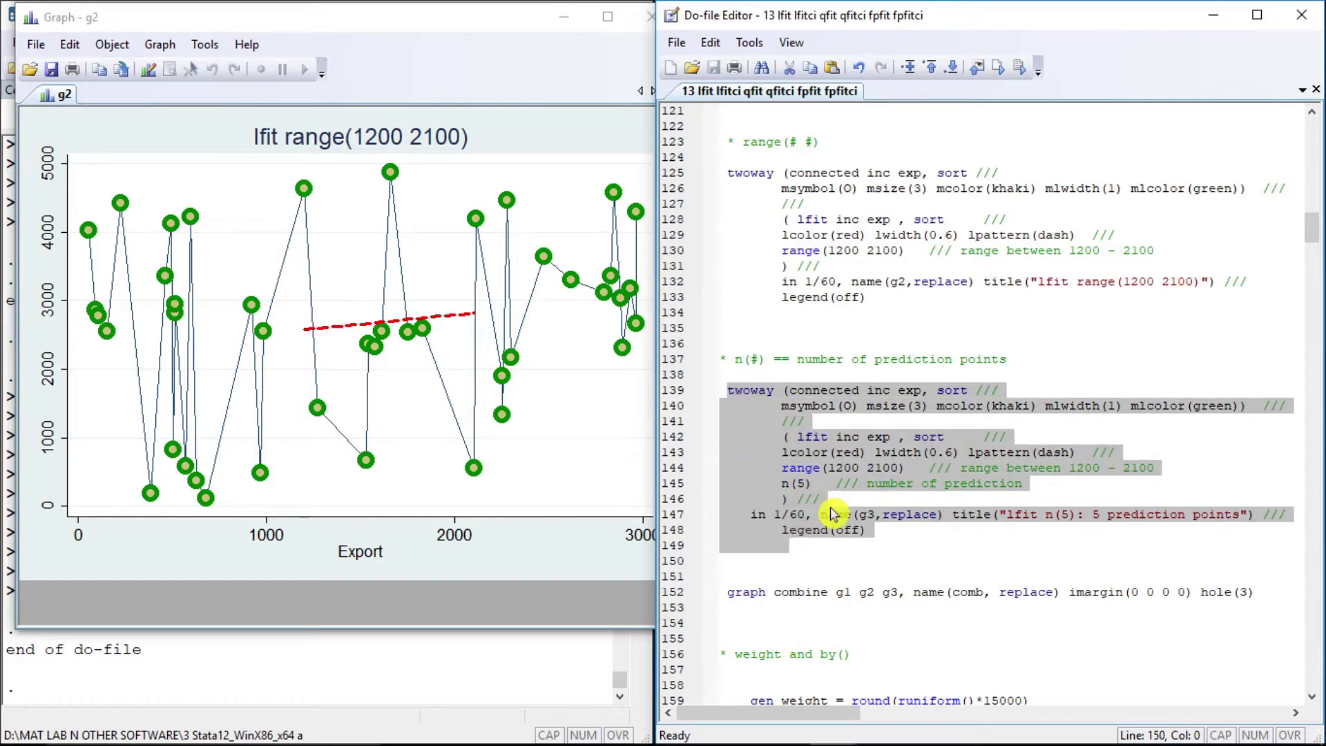
key("ctrl+d")
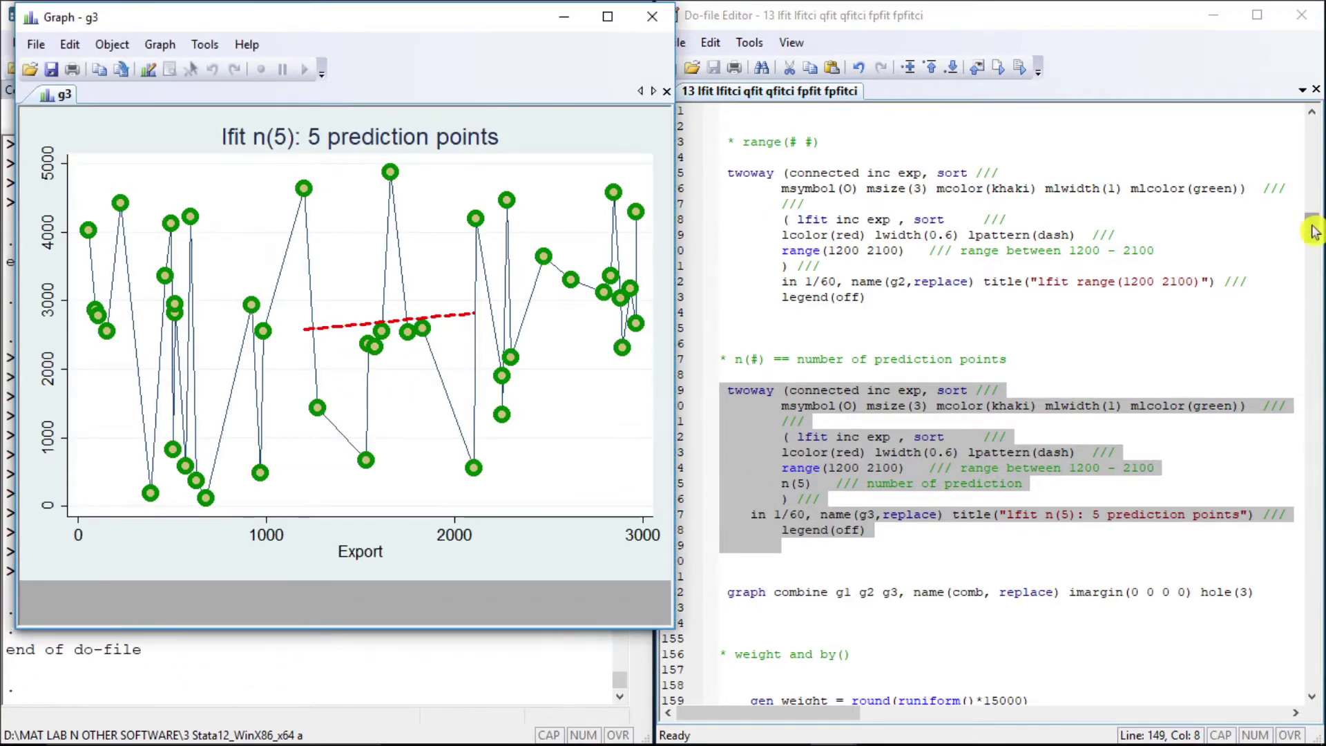
left_click_drag(1314, 231, 1315, 245)
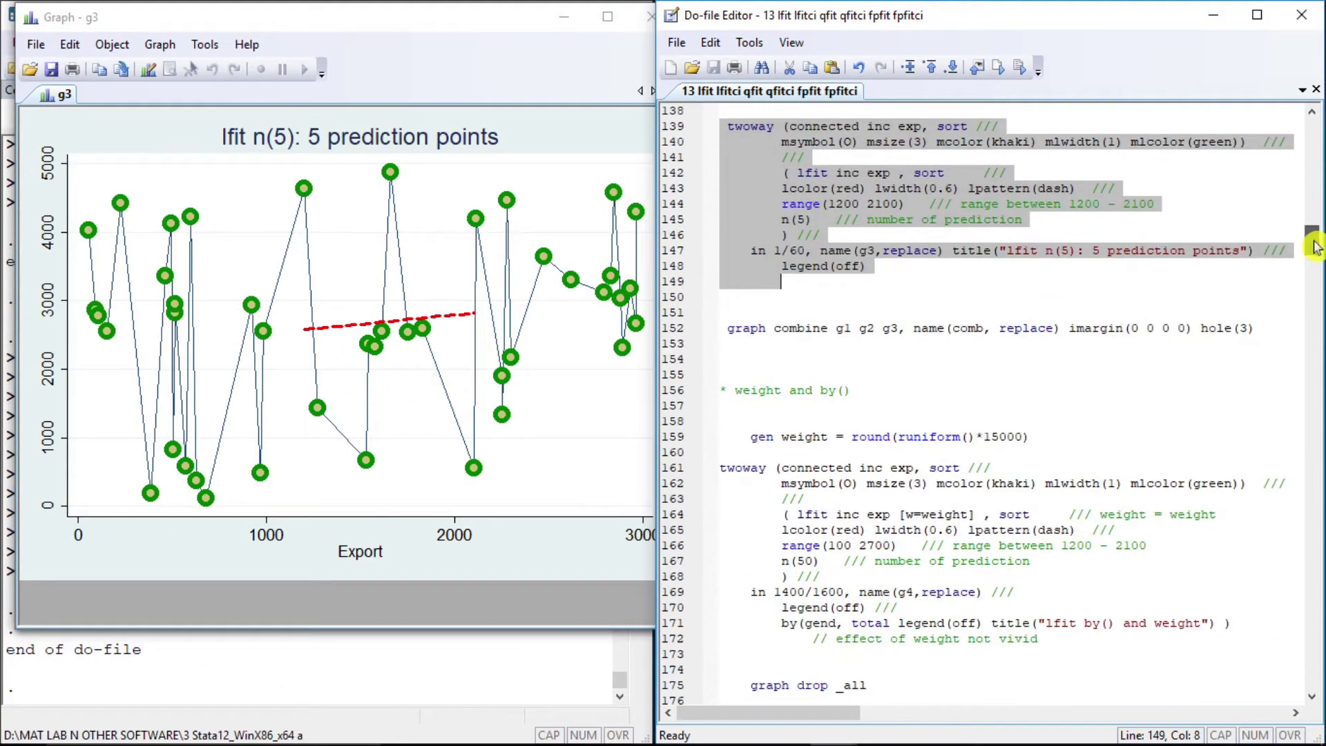
- Run line 152 'graph combine g1 g2 g3' to build 'comb' with the fourth slot empty
left_click(725, 330)
key("shift+End")
key("ctrl+d")
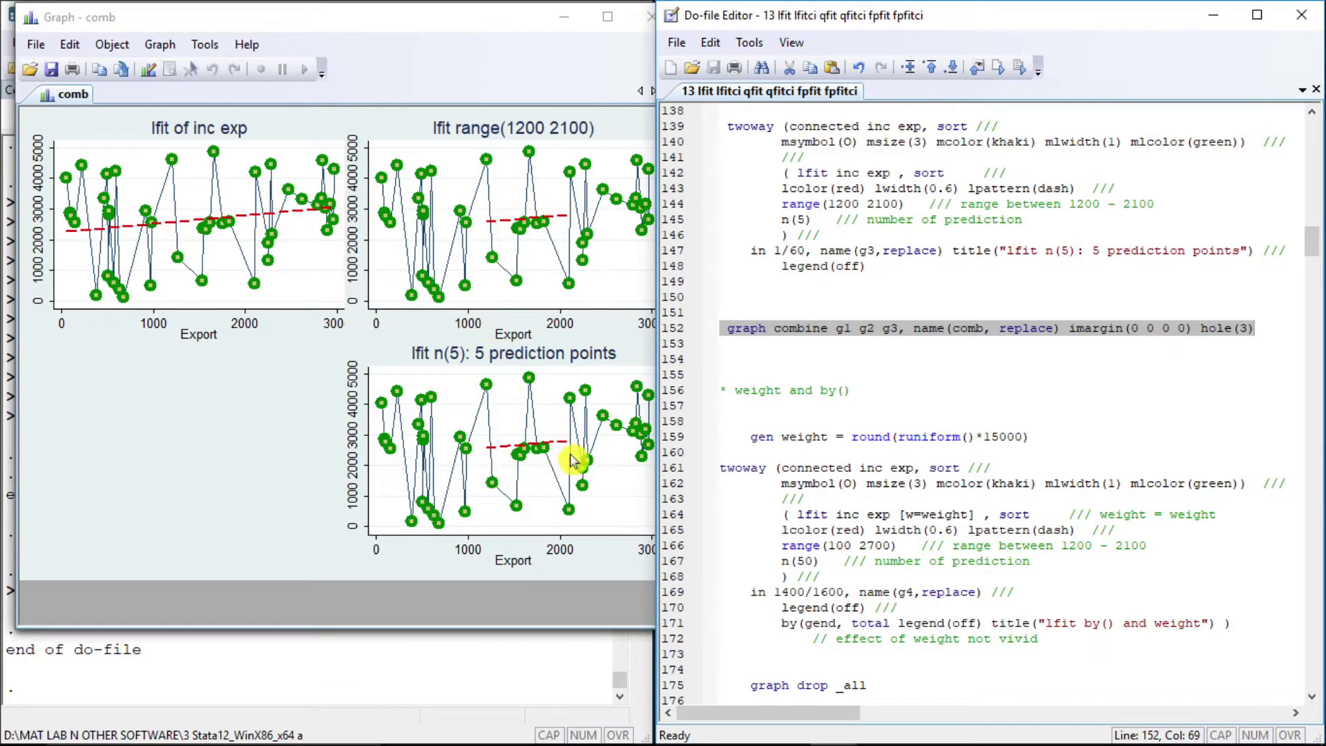
left_click(1028, 355)
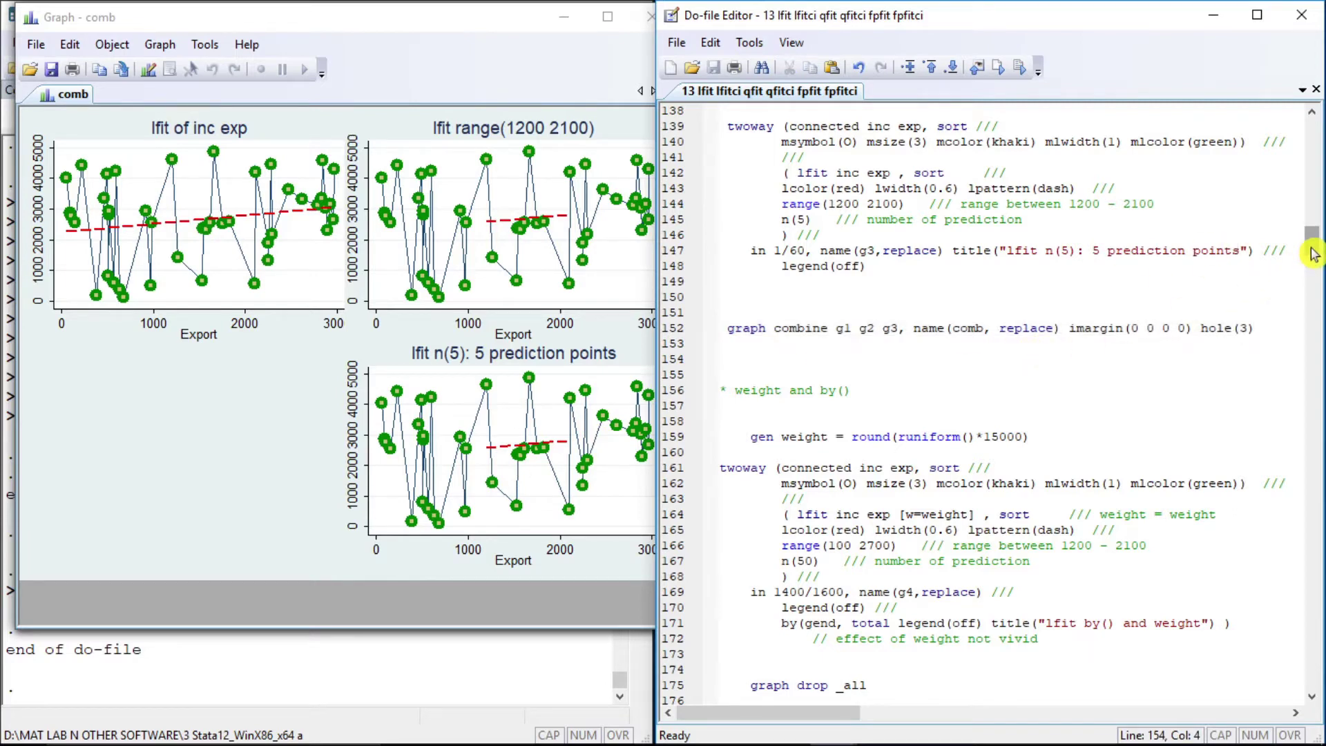
scroll(1313, 254, "down", 5)
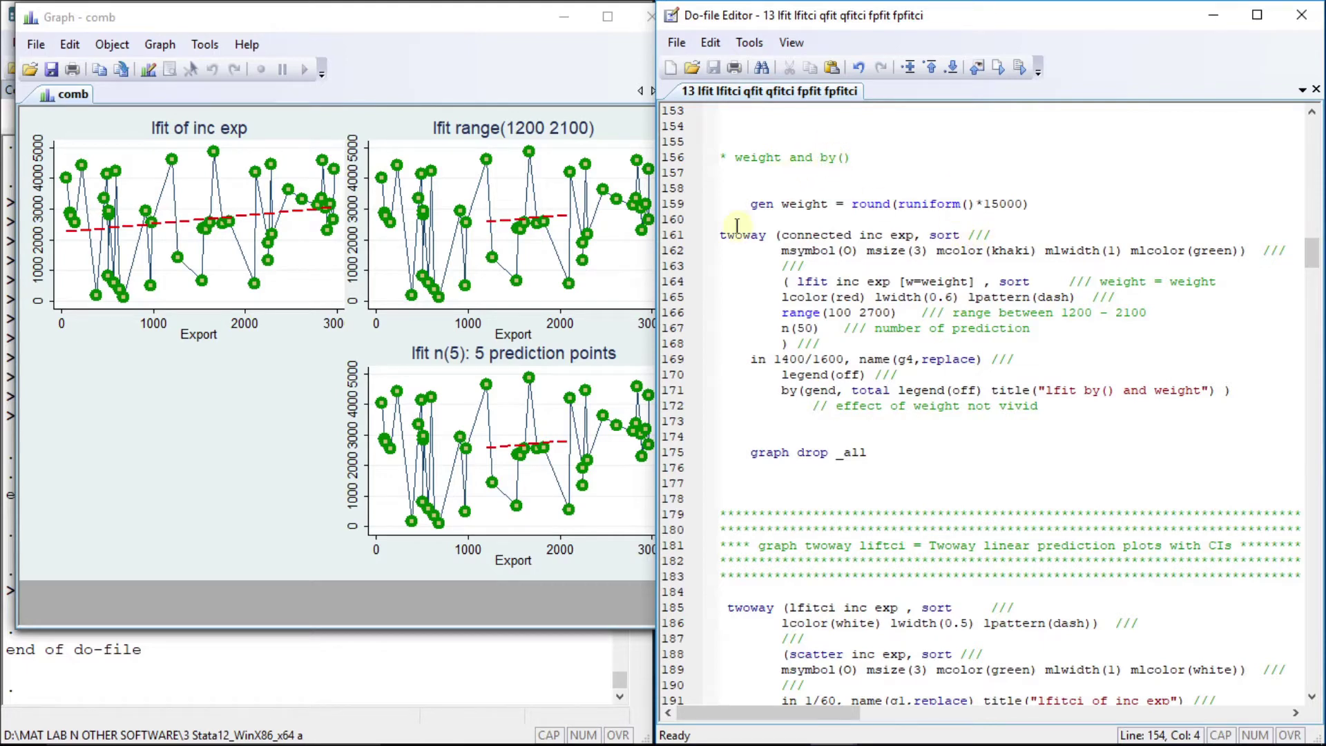
- Plot the weighted lfit by(gend) panel graph g4
triple_click(752, 205)
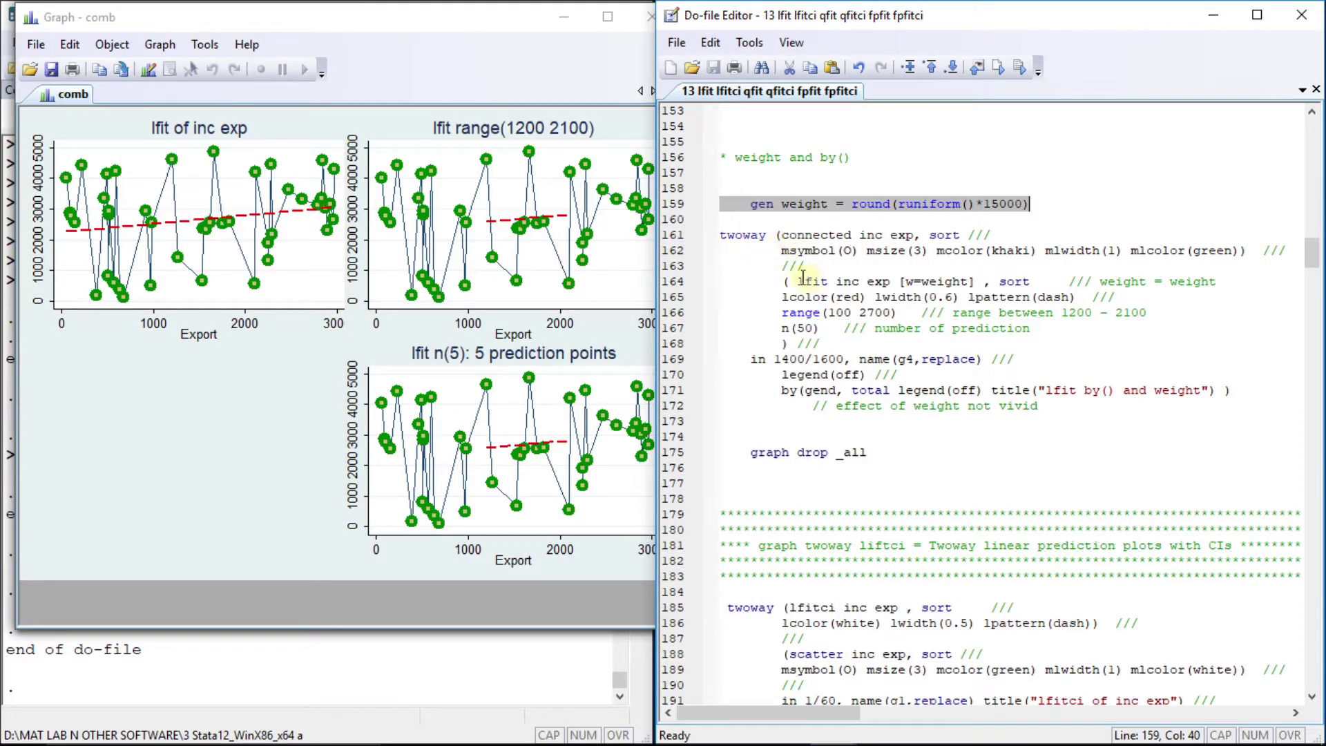
left_click(722, 236)
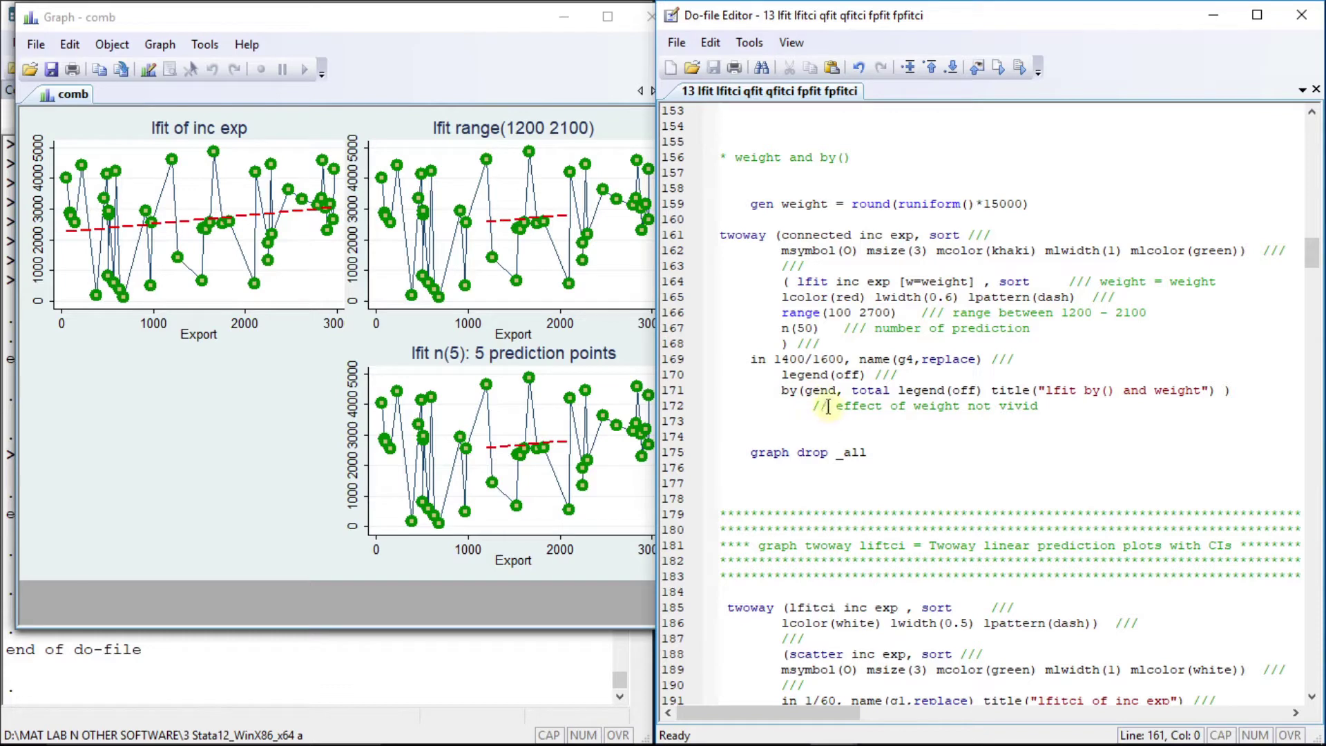
key("shift+Down")
key("shift+Down")
key("shift+Down")
key("shift+Down")
key("shift+Down")
key("shift+Down")
key("shift+Down")
key("shift+Down")
key("shift+Down")
key("shift+Down")
key("shift+Down")
key("shift+Down")
key("shift+Down")
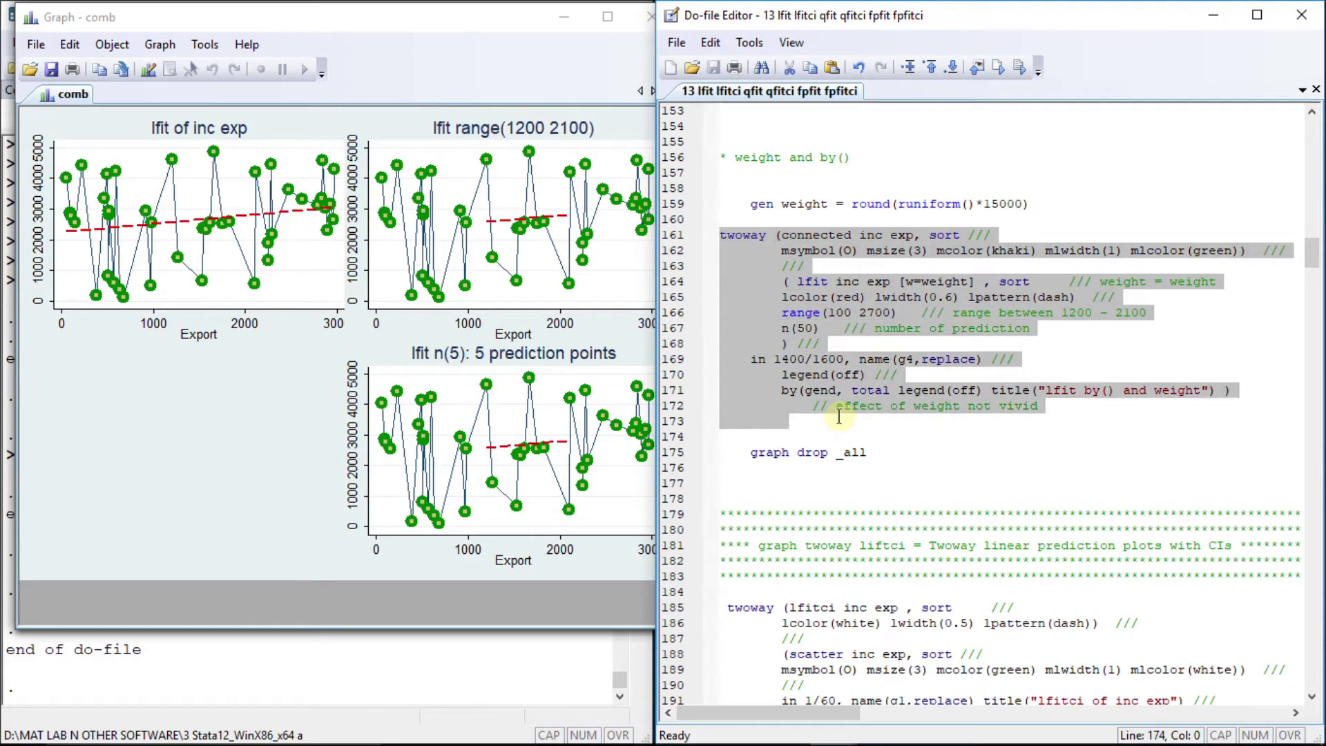
key("ctrl+d")
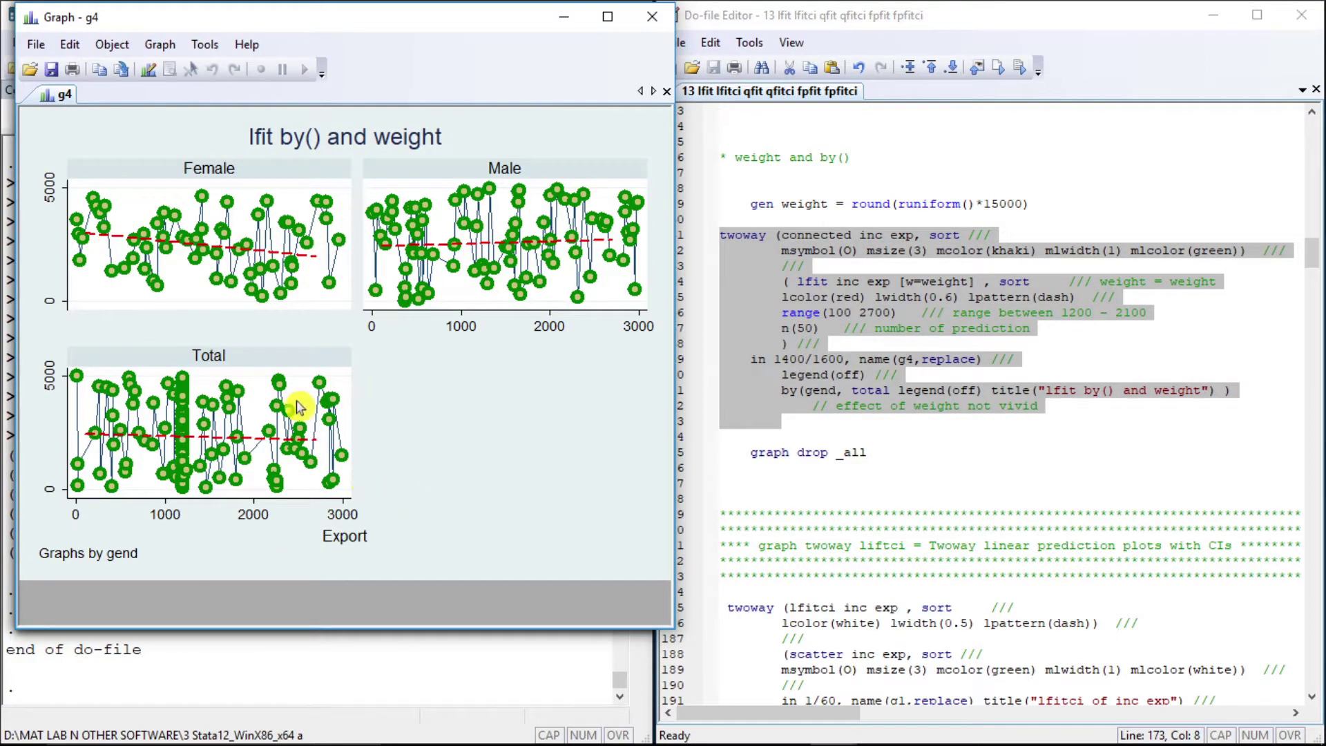
- Run 'graph drop _all' to close every graph, including g4
left_click(741, 454)
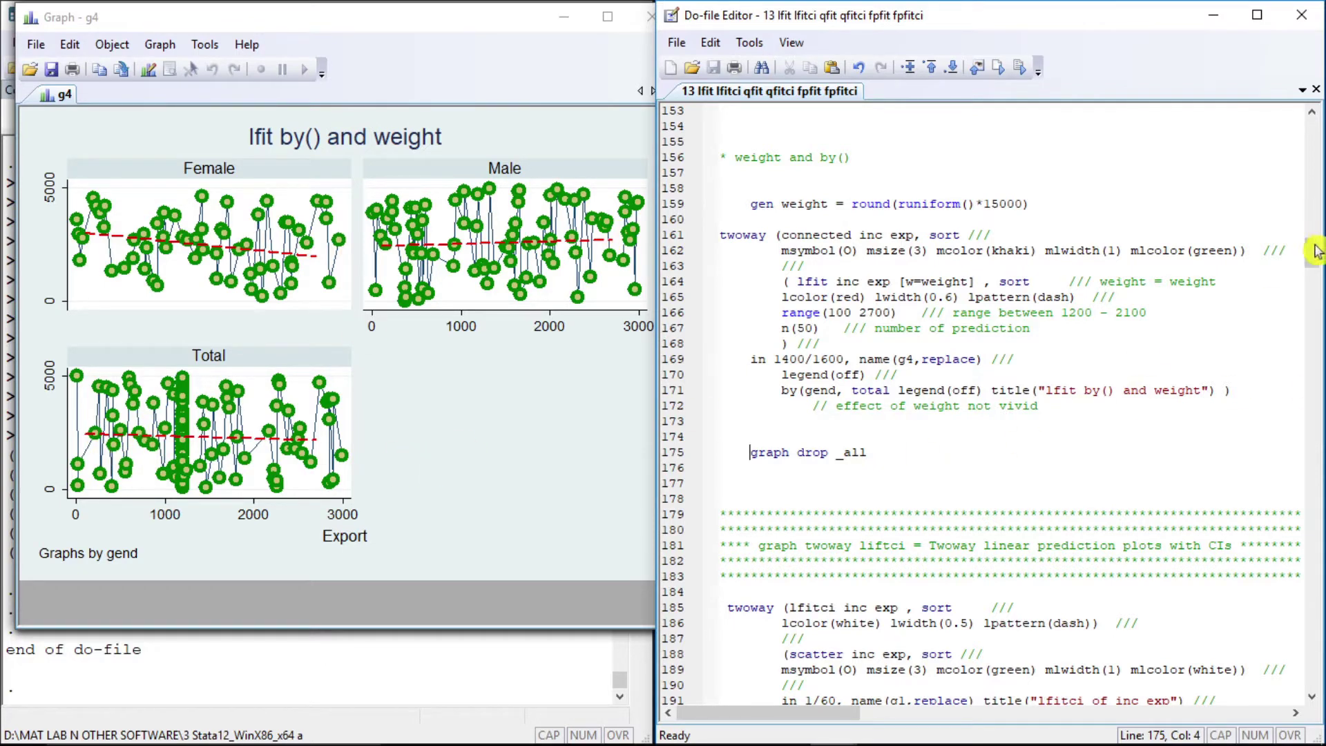
left_click_drag(1315, 255, 1314, 265)
key("shift+End")
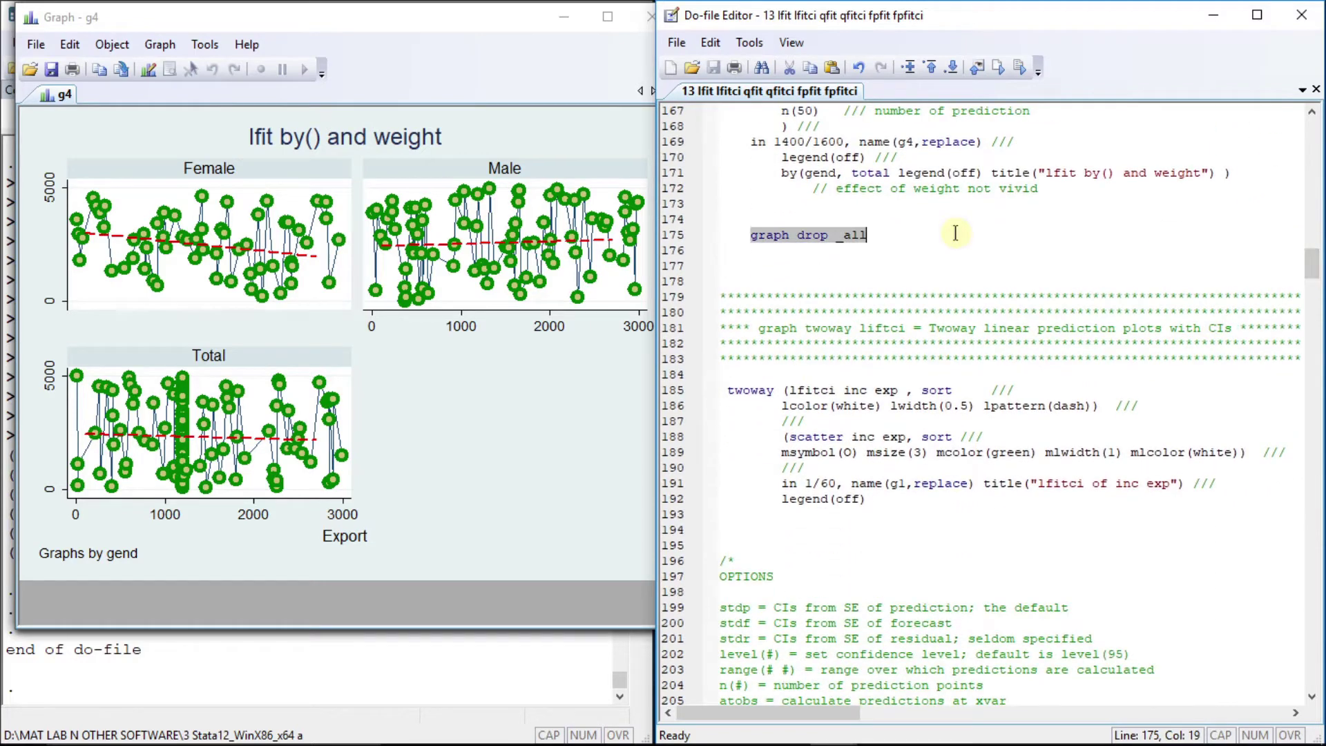
key("ctrl+d")
- Run the lfitci block at lines 185–193, adding a grey confidence band around the inc–exp fit
key("Down")
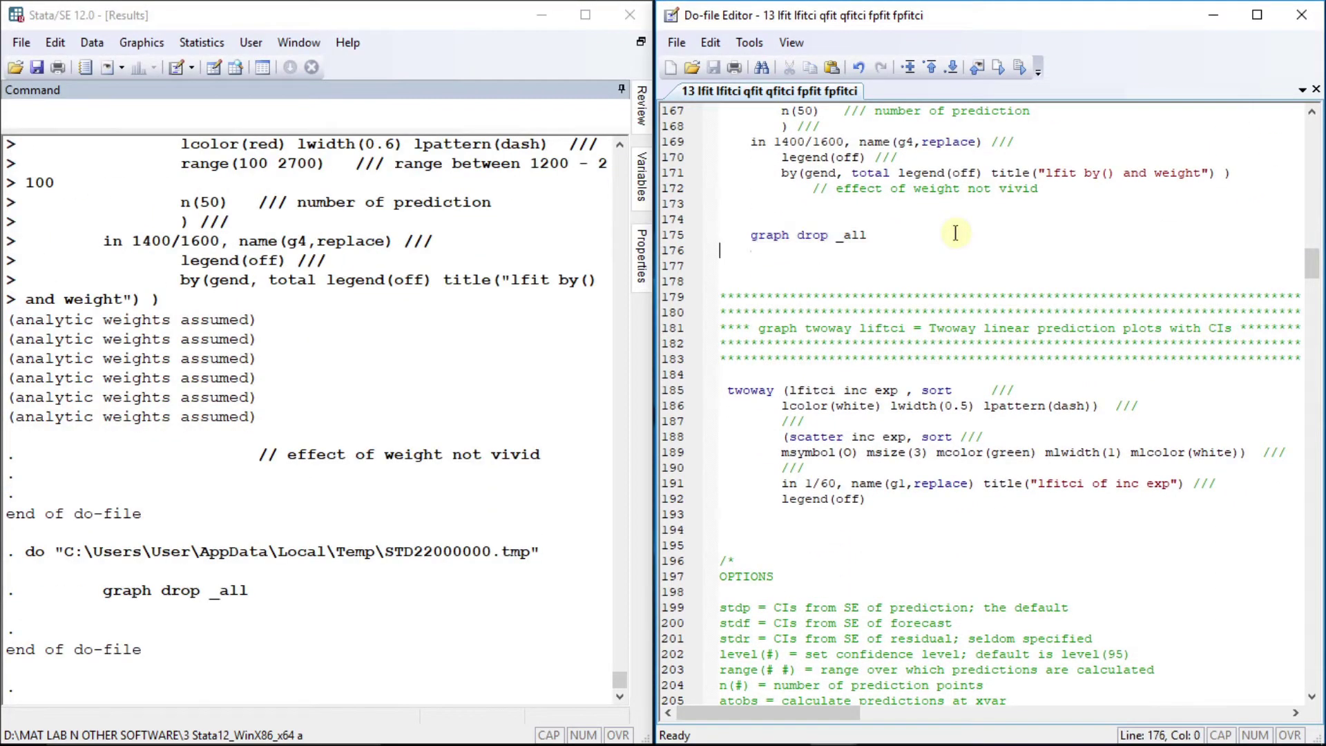
key("Down")
key("Down")
key("Down")
key("Down")
key("Down")
key("Down")
key("Down")
key("Down")
key("Down")
key("Down")
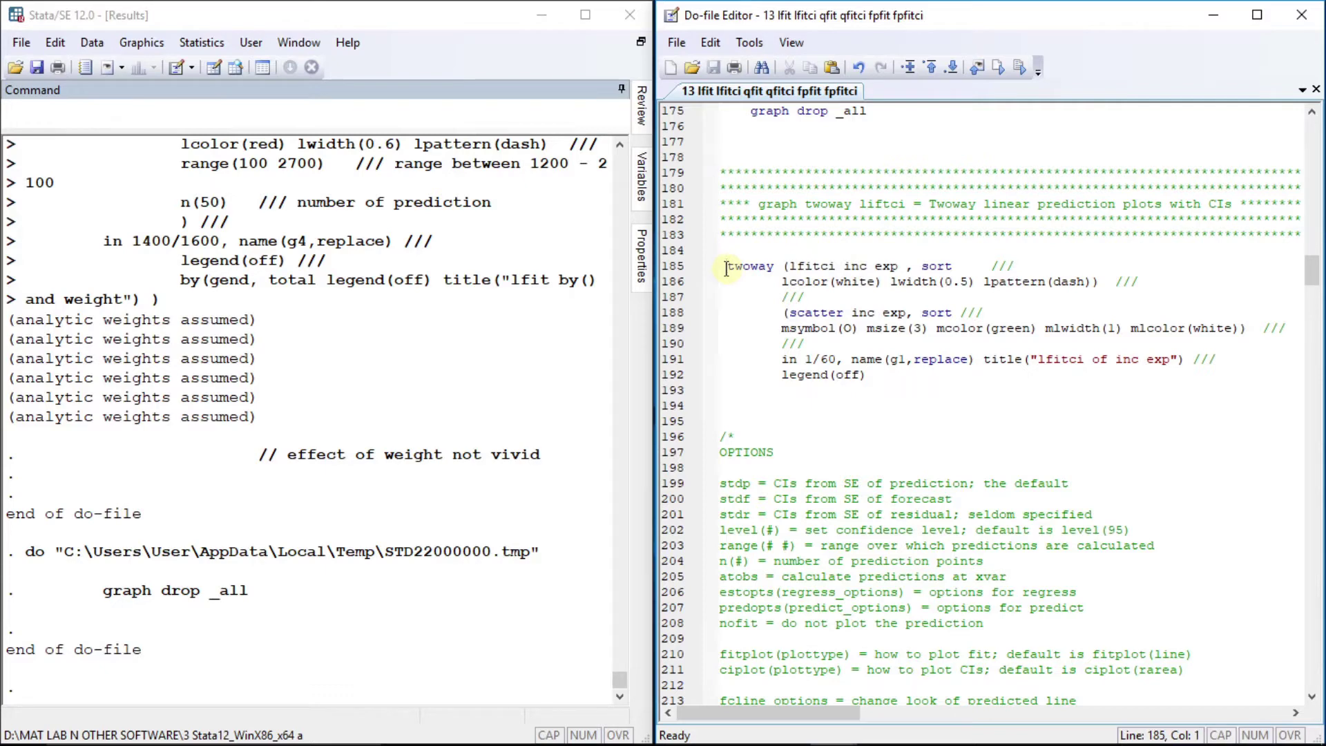
key("shift+Down")
key("shift+Down")
key("shift+Down")
key("shift+Down")
key("shift+Down")
key("shift+Down")
key("shift+Down")
key("shift+Down")
key("shift+Down")
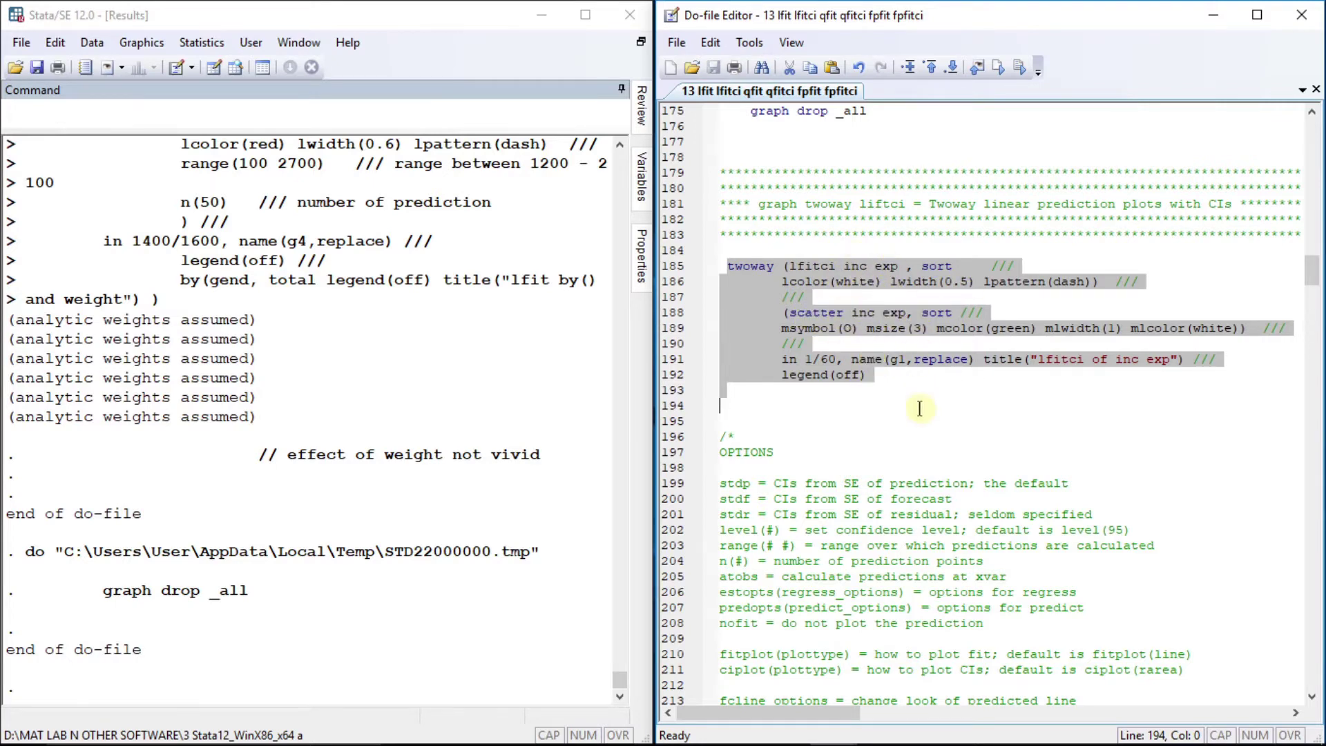
key("ctrl+d")
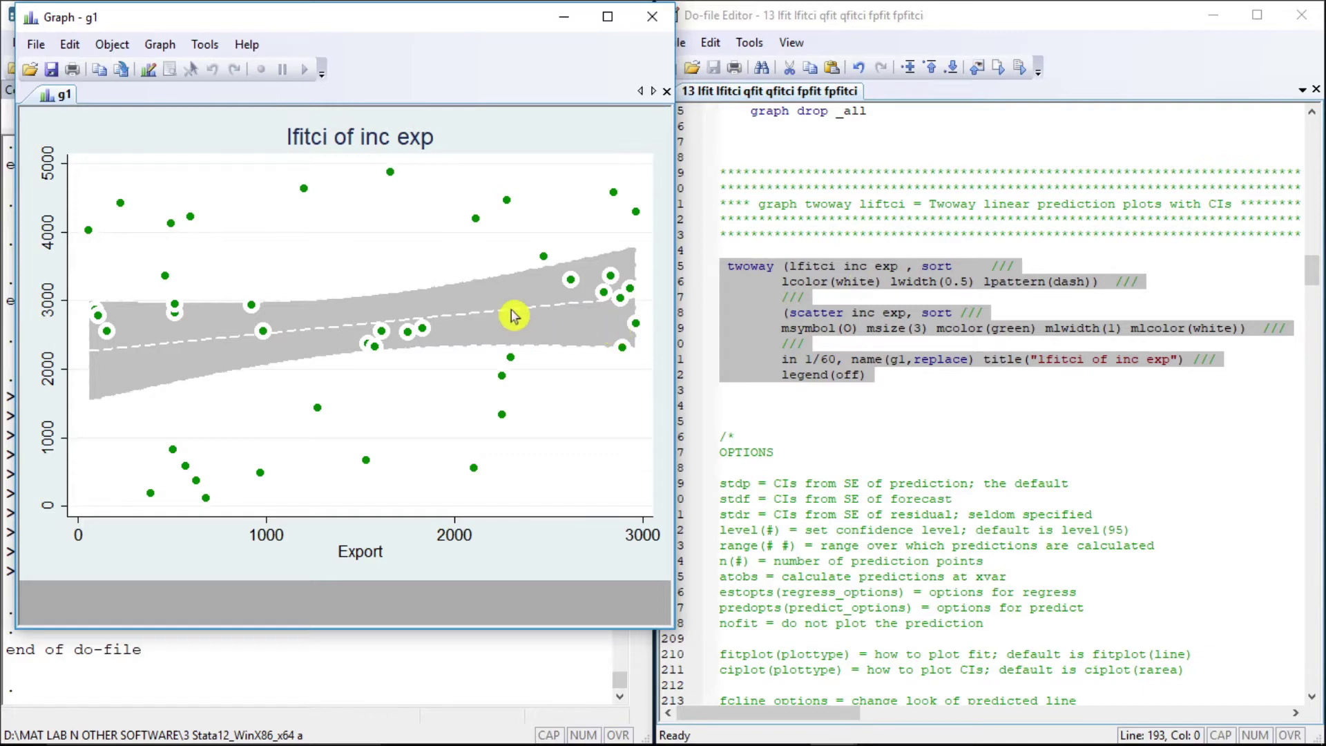
left_click(759, 419)
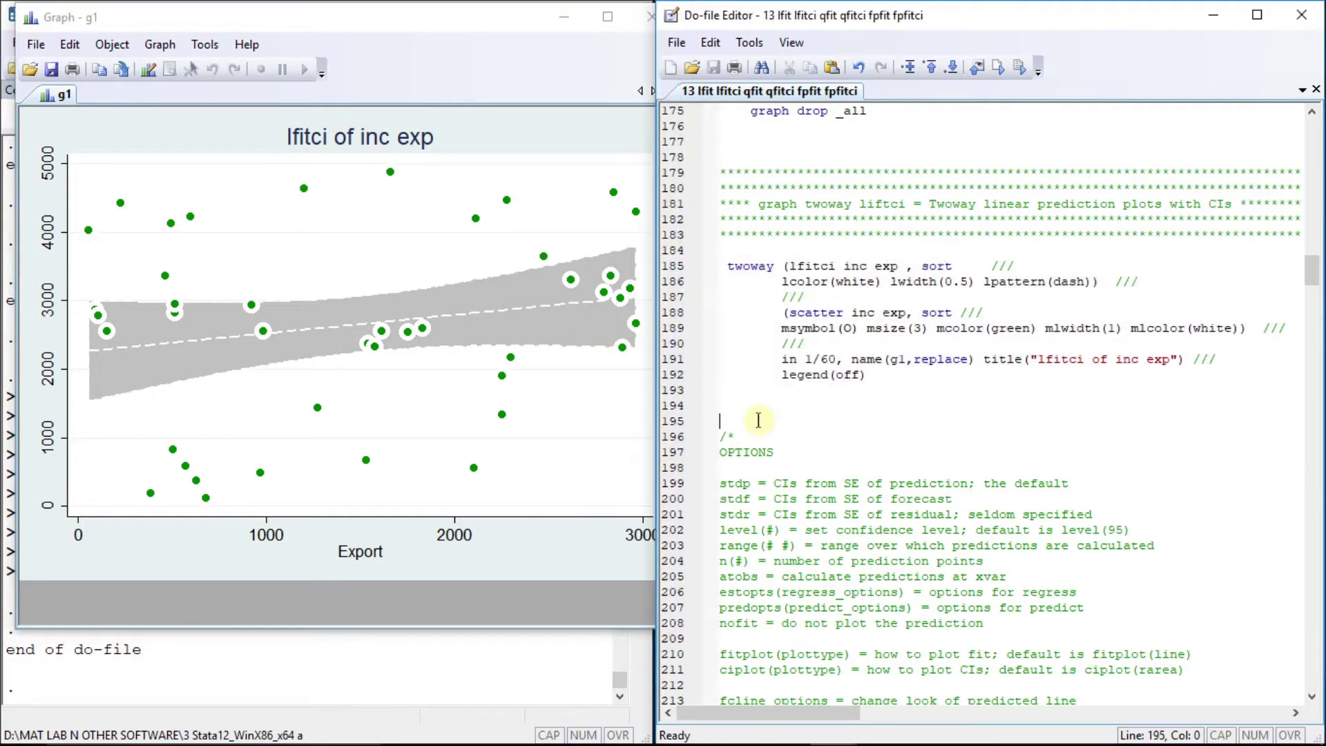
scroll(1313, 273, "down", 7)
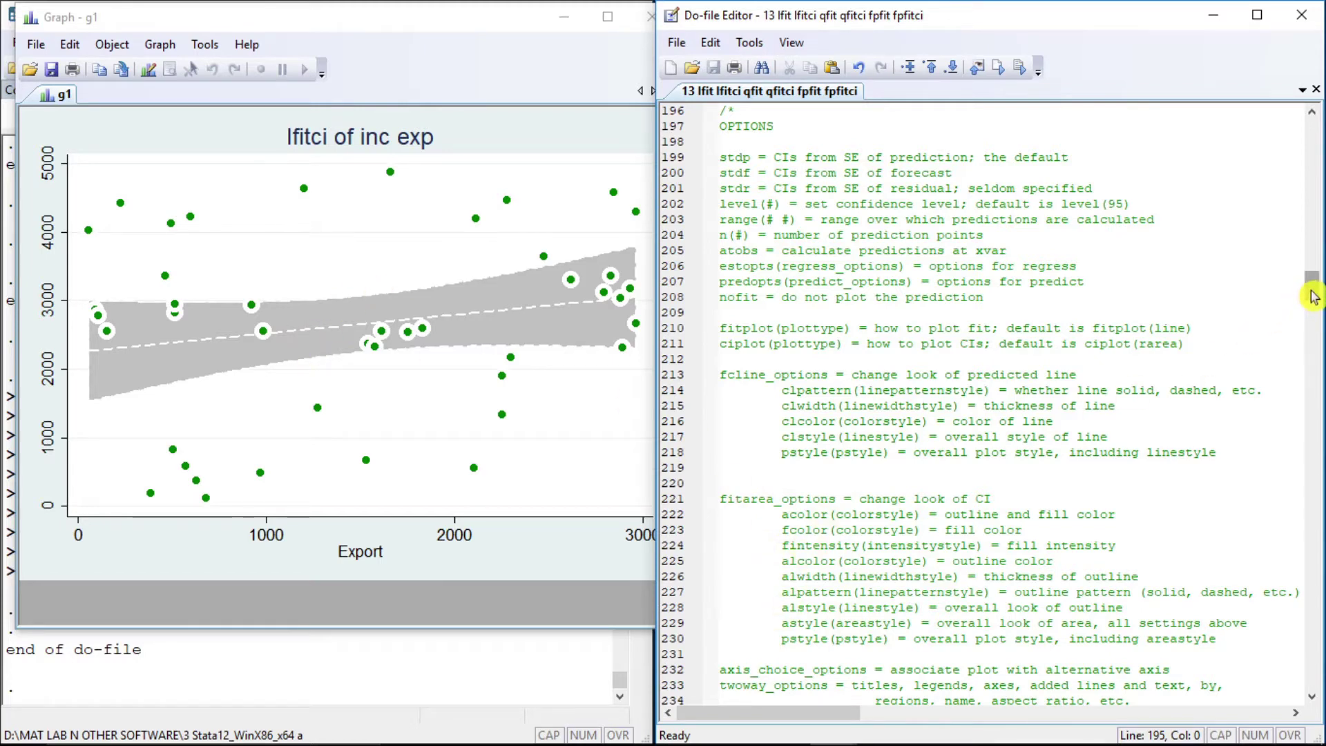
left_click_drag(1312, 296, 1316, 327)
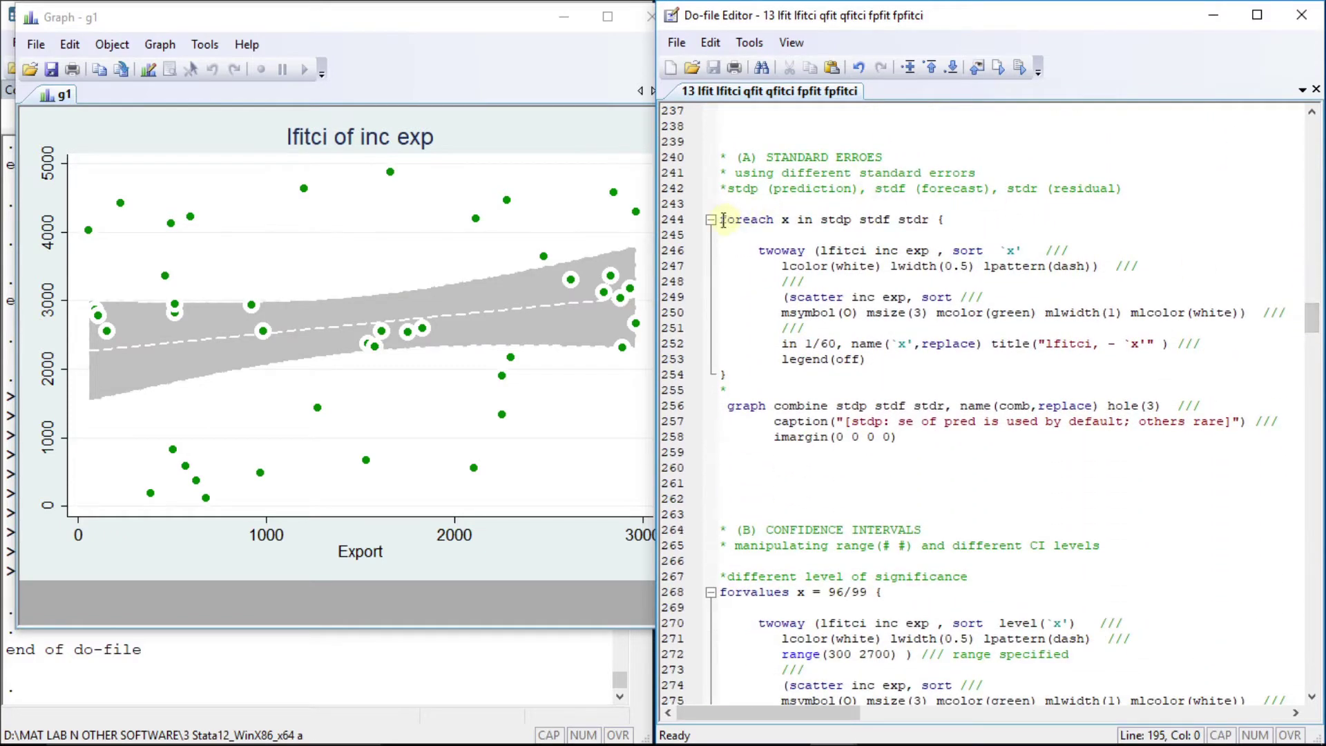
- Run the foreach loop over stdp, stdf and stdr and combine its lfitci panels into 'comb'
key("shift+Down")
key("shift+Down")
key("shift+Down")
key("shift+Down")
key("shift+Down")
key("shift+Down")
key("shift+Down")
key("shift+Down")
key("shift+Down")
key("shift+Down")
key("shift+Down")
key("shift+Down")
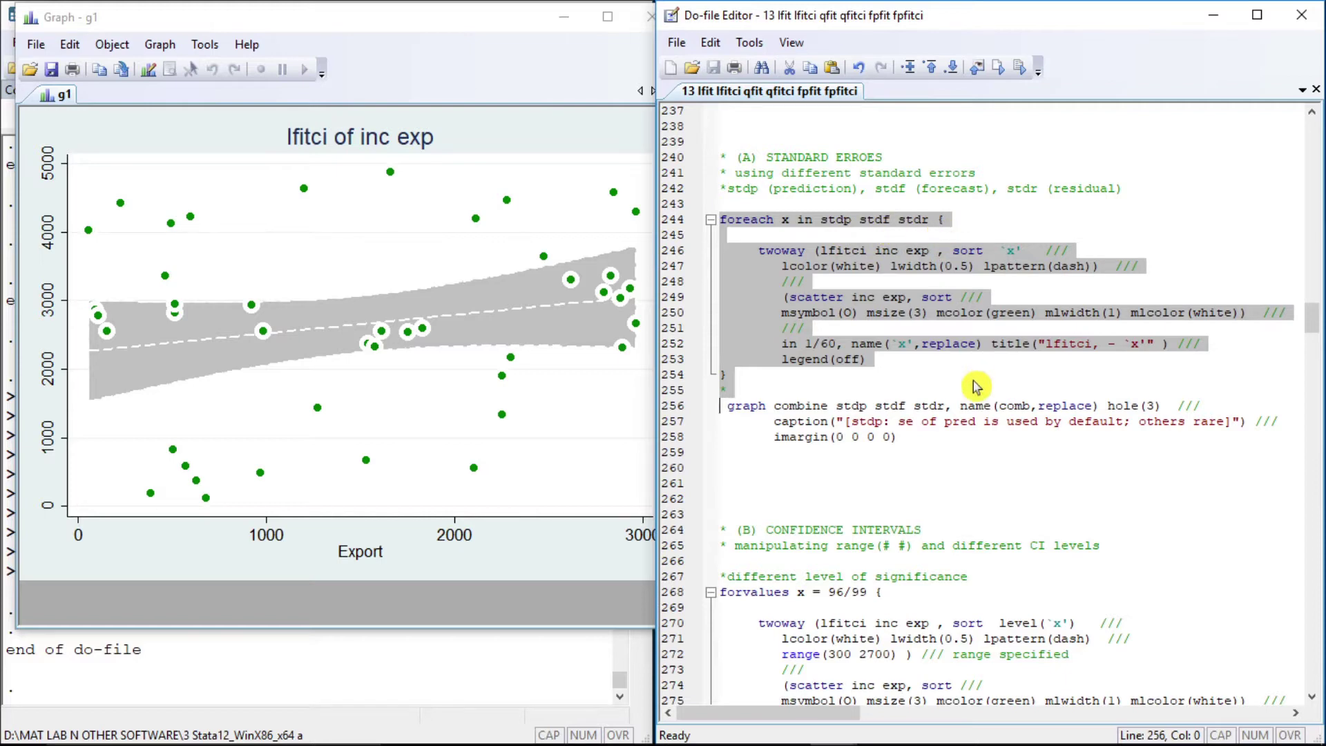
key("shift+Down")
key("shift+Down")
key("shift+Down")
key("shift+Left")
key("ctrl+d")
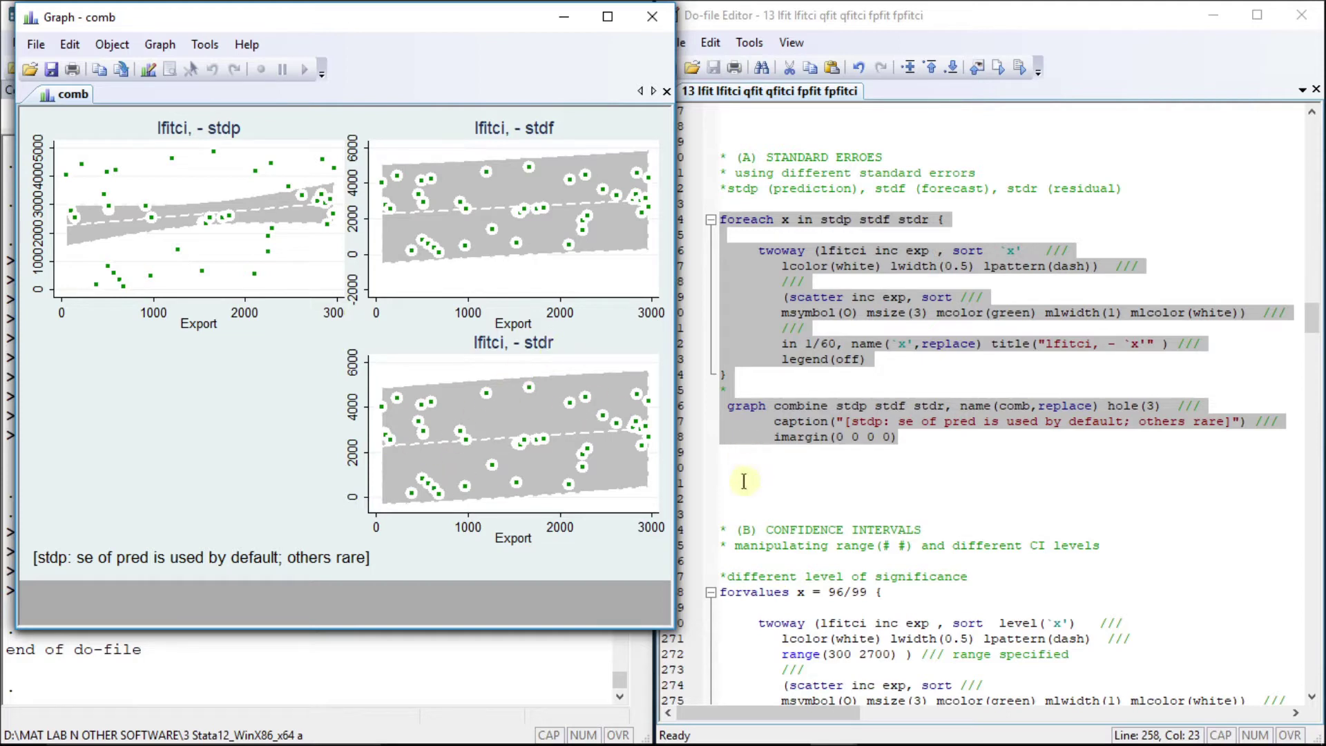
left_click(737, 504)
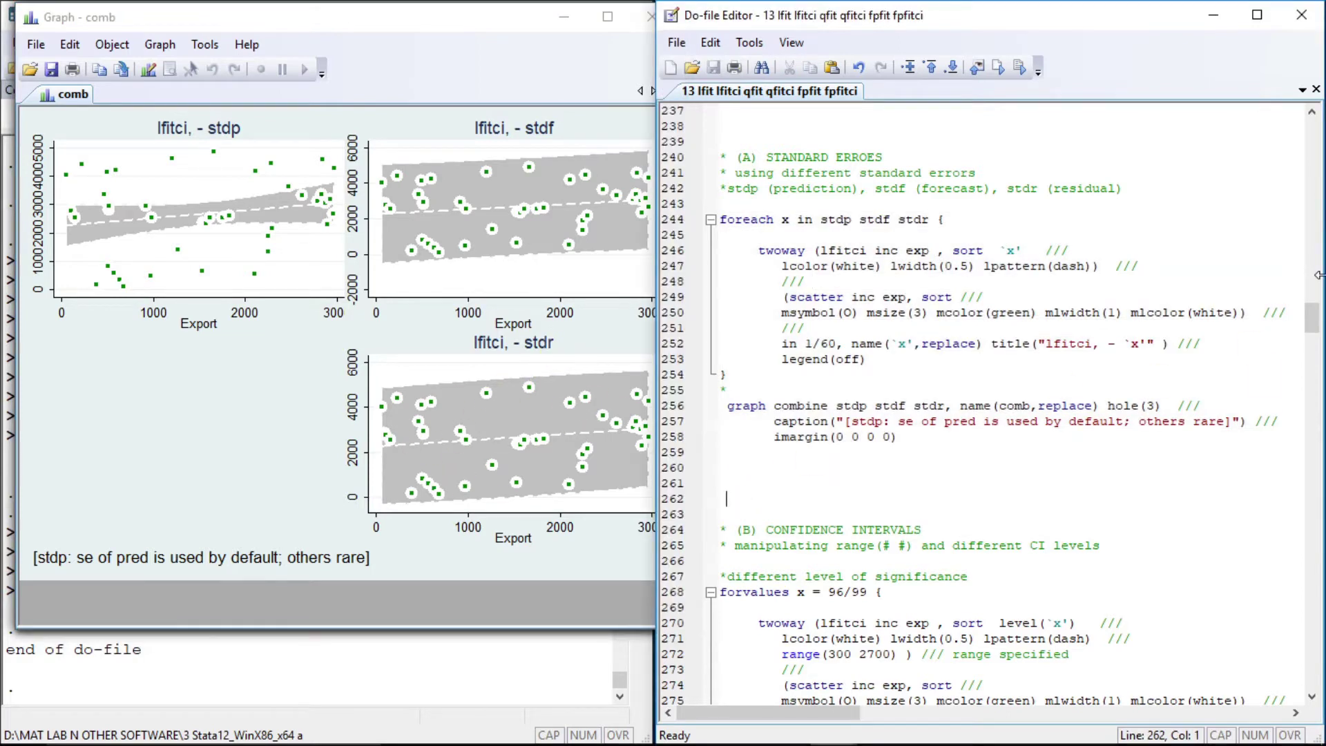
left_click_drag(1312, 328, 1313, 351)
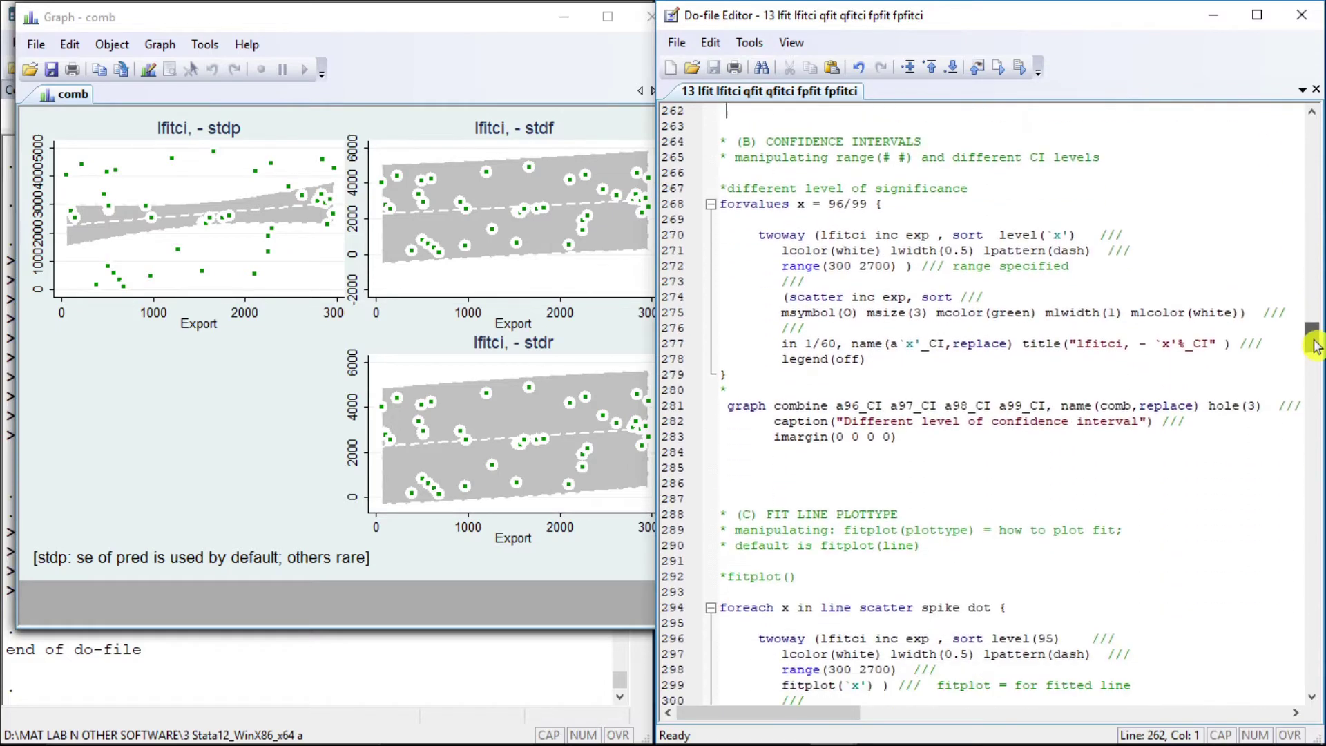
- Run the forvalues loop for 96, 97, 98 and 99 percent levels and combine the lfitci panels
left_click(719, 211)
key("shift+Down")
key("shift+Down")
key("shift+Down")
key("shift+Down")
key("shift+Down")
key("shift+Down")
key("shift+Down")
key("shift+Down")
key("shift+Down")
key("shift+Down")
key("shift+Down")
key("shift+Down")
key("shift+Down")
key("shift+Down")
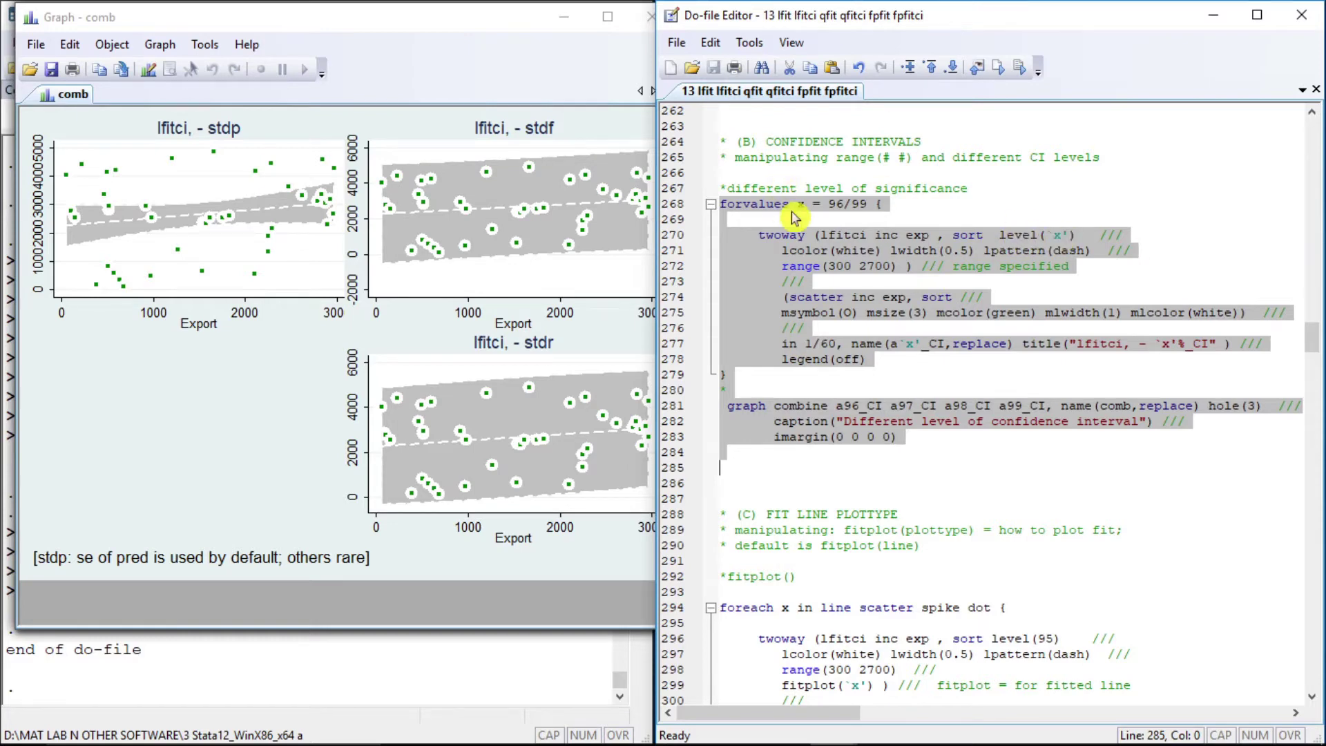
key("ctrl+d")
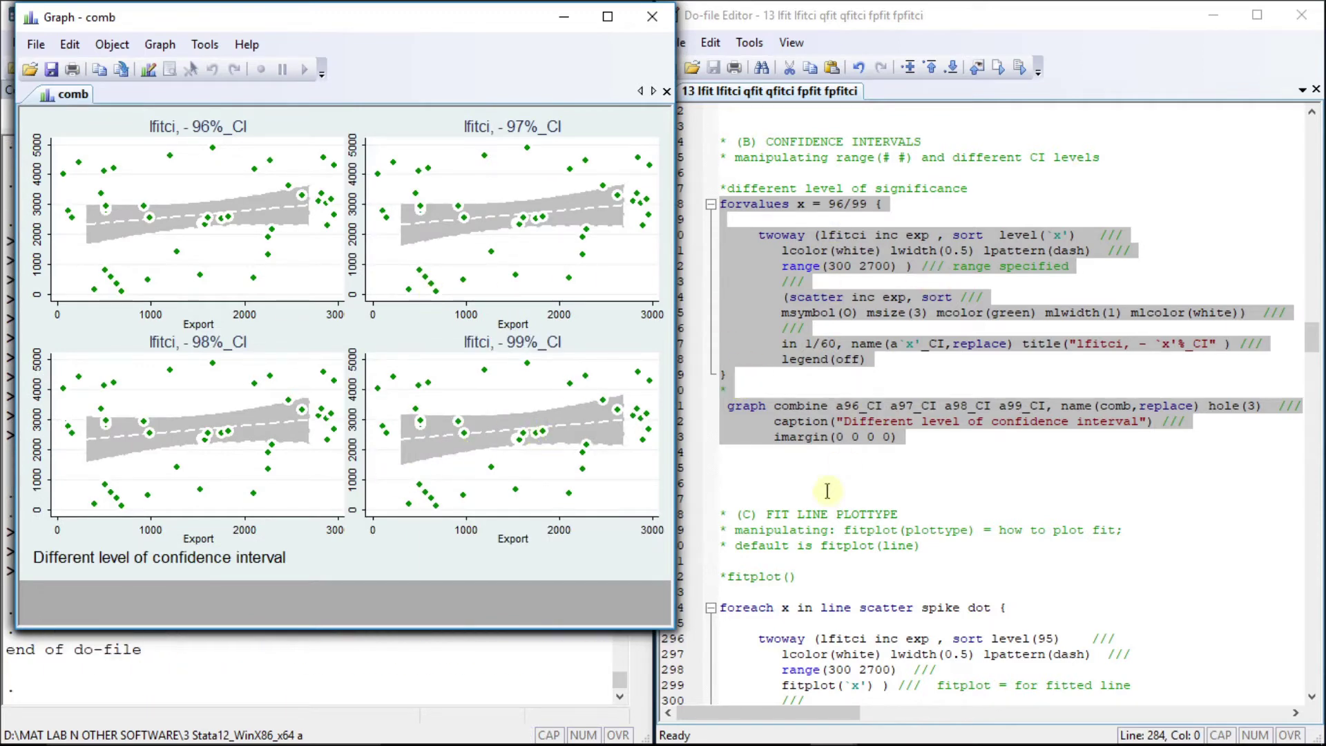
left_click(847, 465)
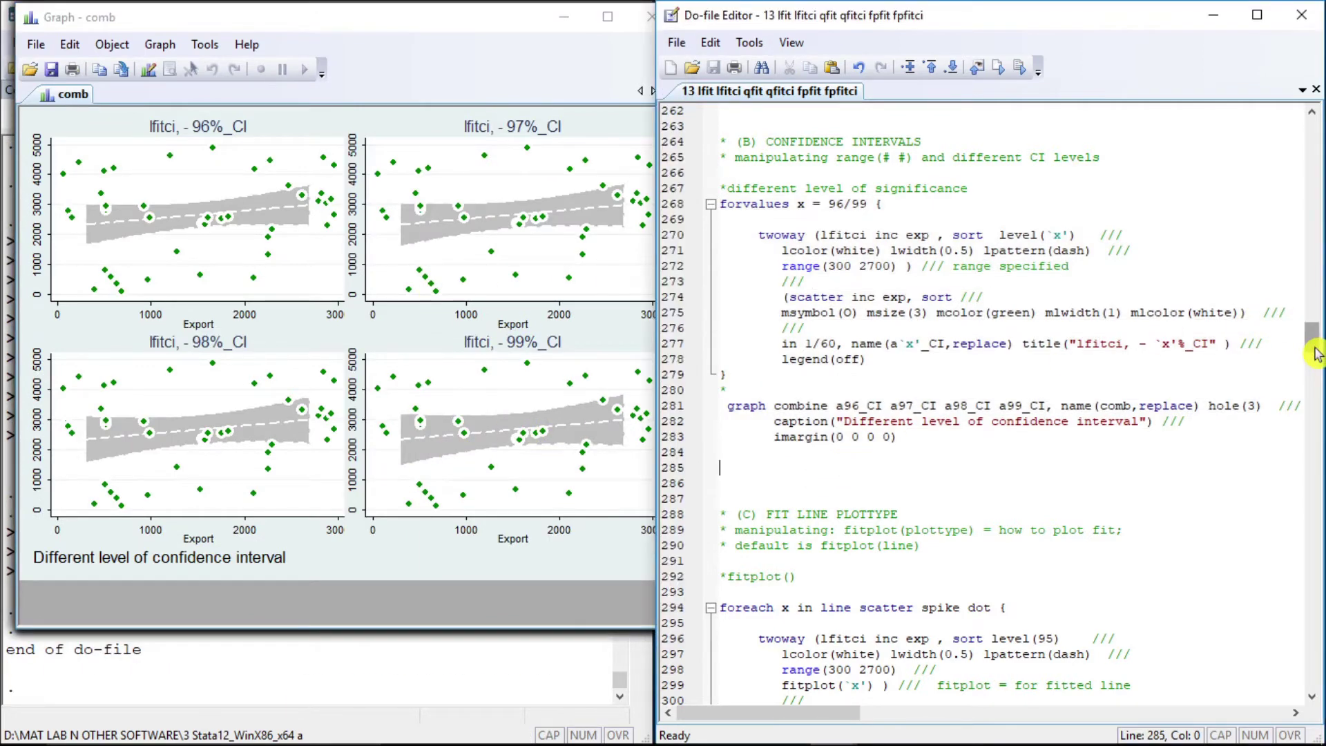
- Run section (C)'s fitplot() loop over line, scatter, spike and dot, plus its graph combine
left_click_drag(1316, 353, 1316, 369)
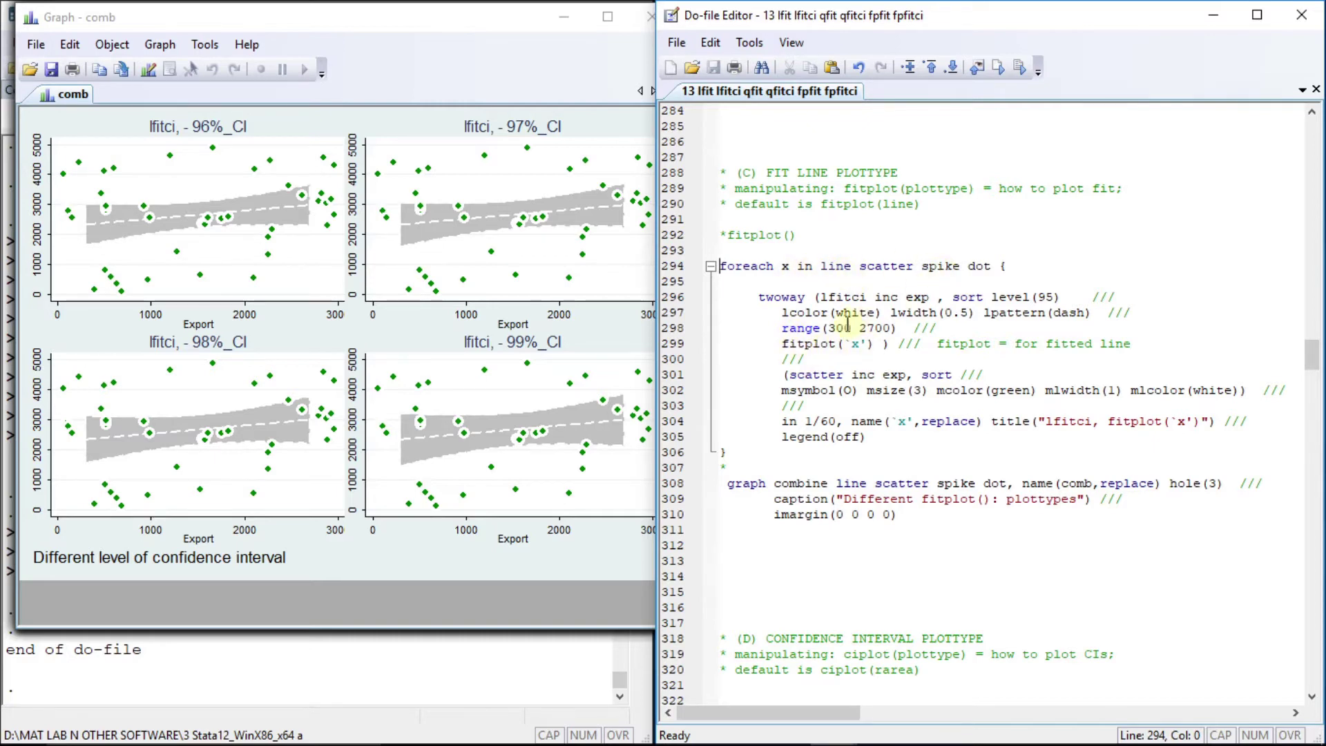
key("shift+Down")
key("shift+Down")
key("shift+Down")
key("shift+Down")
key("shift+Down")
key("shift+Down")
key("shift+Down")
key("shift+Down")
key("shift+Down")
key("shift+Down")
key("shift+Down")
key("shift+Down")
key("shift+Down")
key("shift+Down")
key("shift+Down")
key("shift+Down")
key("shift+Down")
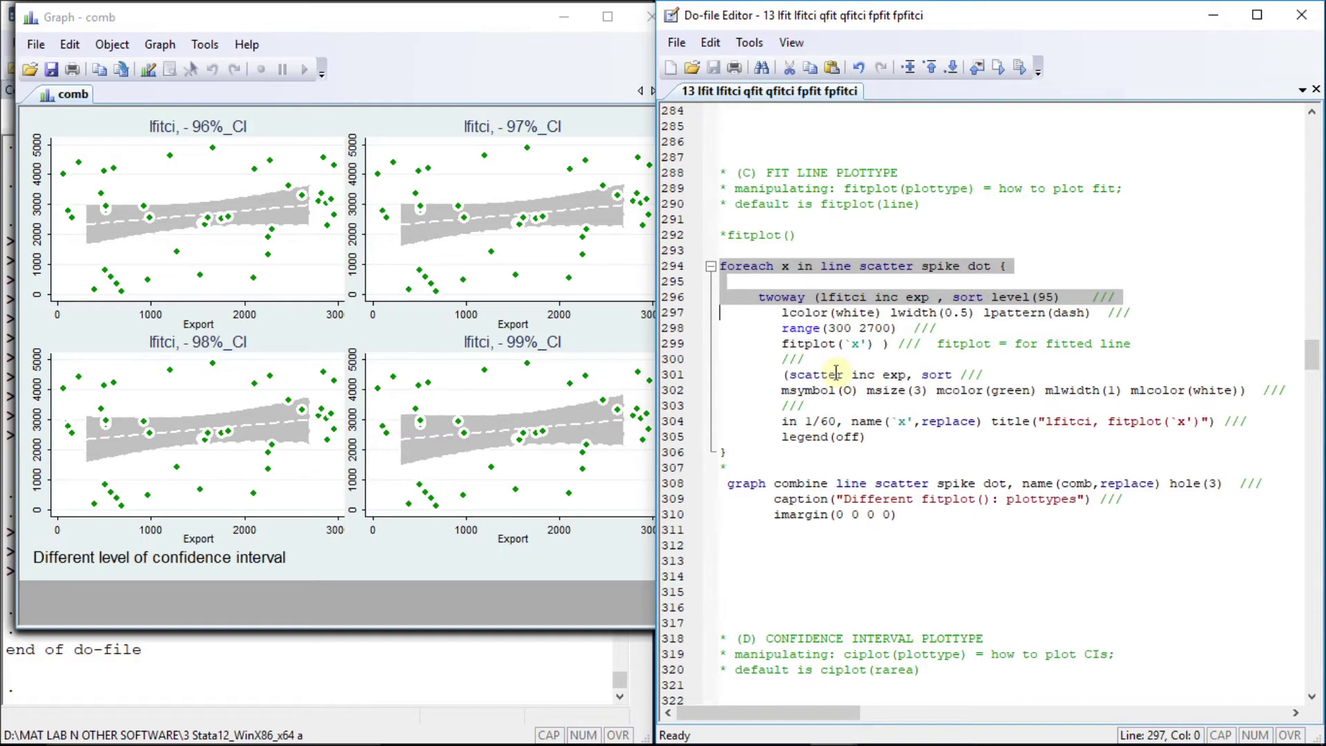
key("ctrl+d")
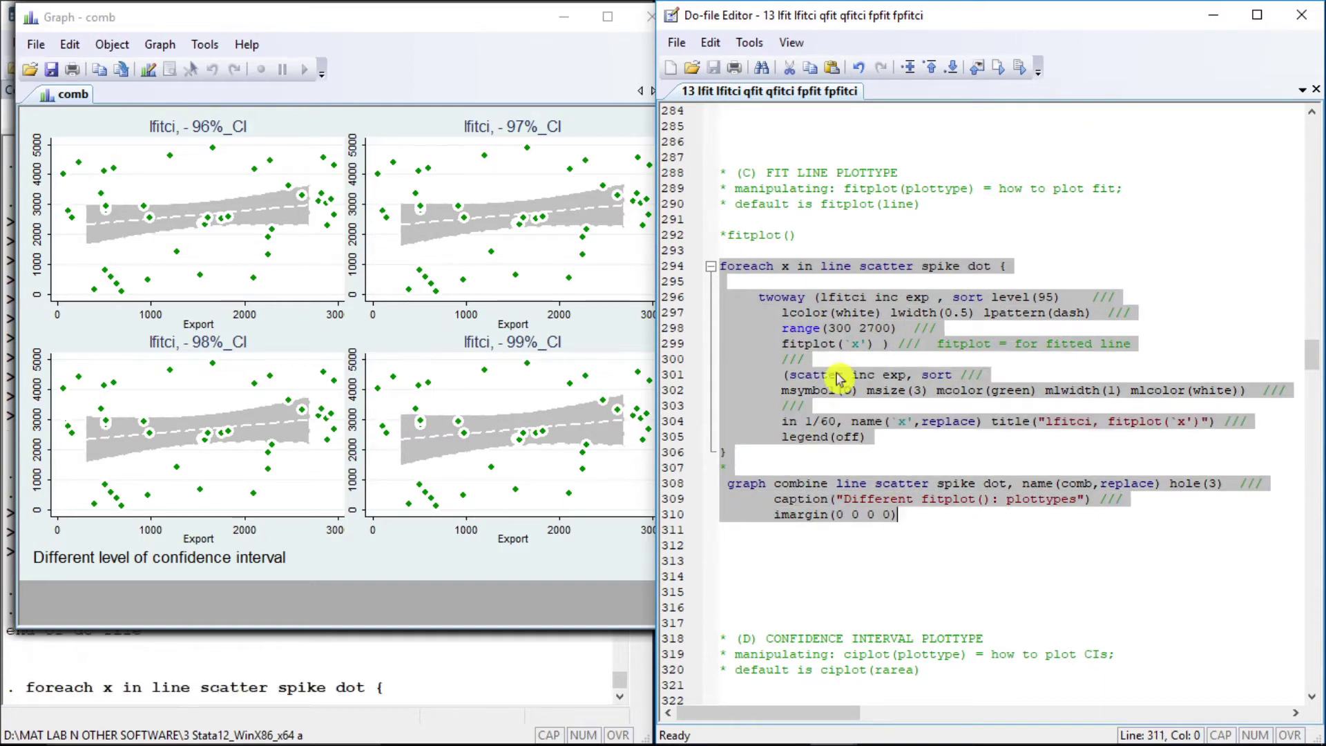